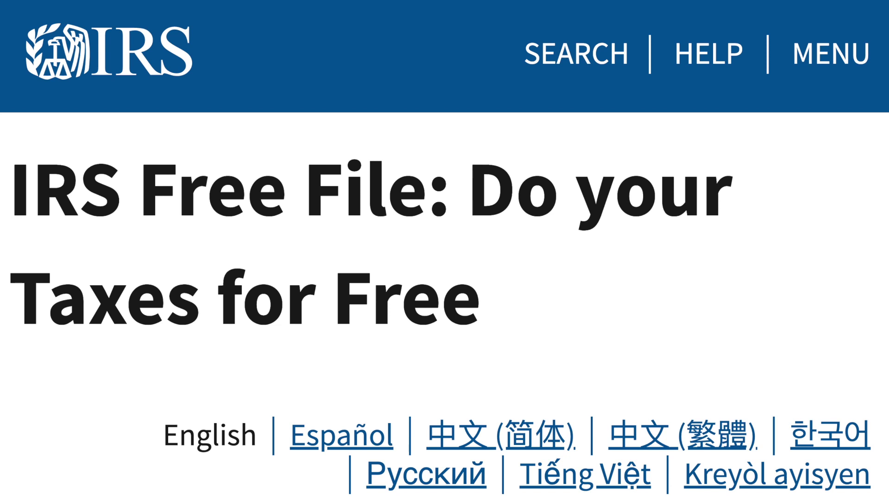
Review the features listed for the Guided Tax Preparation option on the IRS Free File page.
key(ctrl+minus)
key(ctrl+minus)
key(ctrl+minus)
key(ctrl+minus)
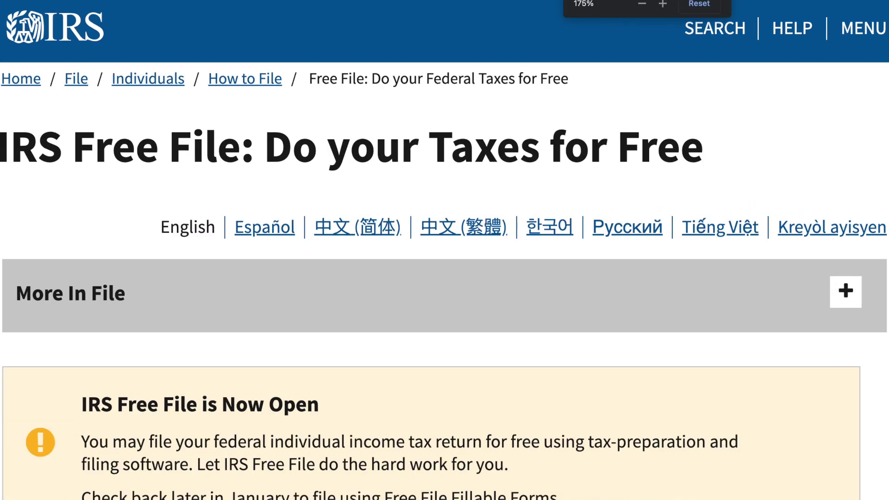
key(ctrl+minus)
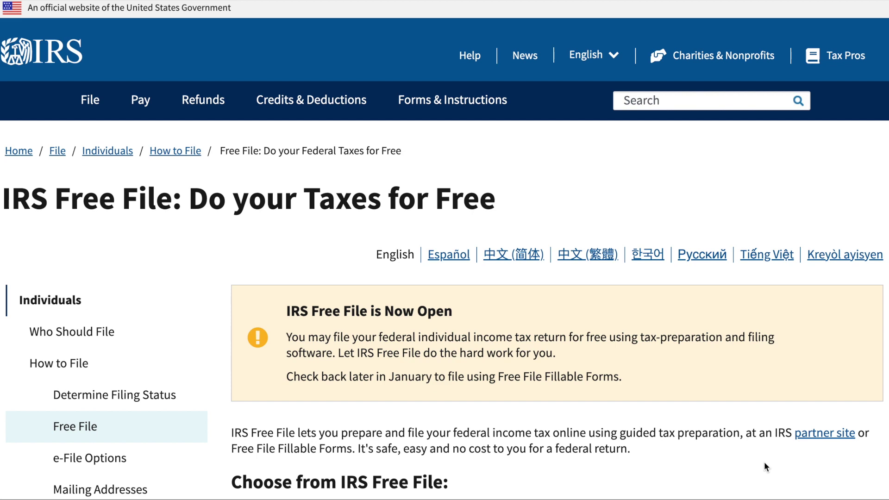
scroll(764, 463, down, 5)
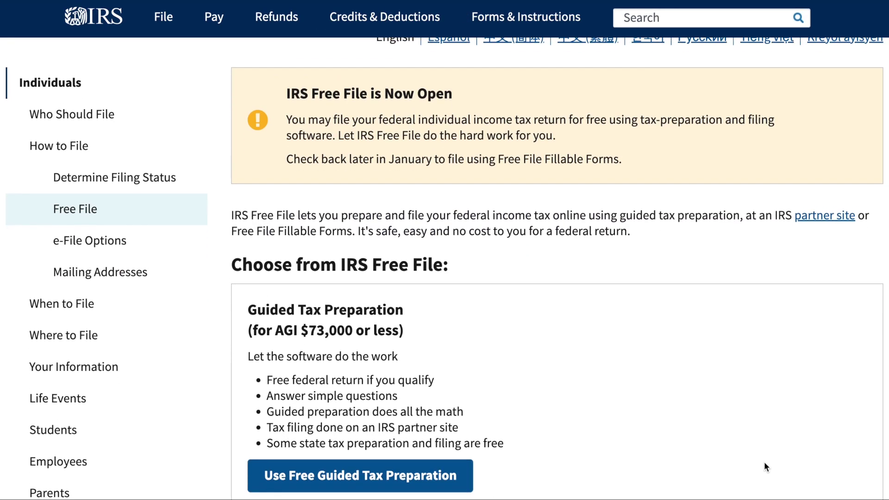
scroll(765, 465, down, 3)
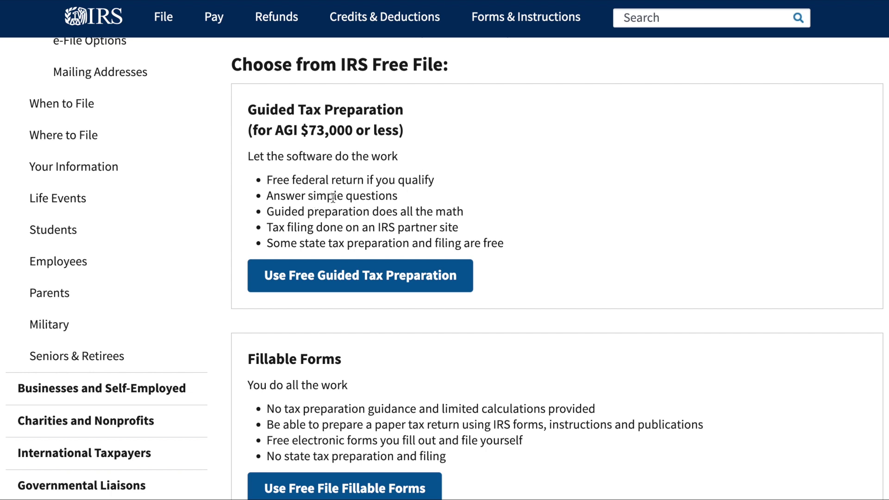
triple_click(389, 194)
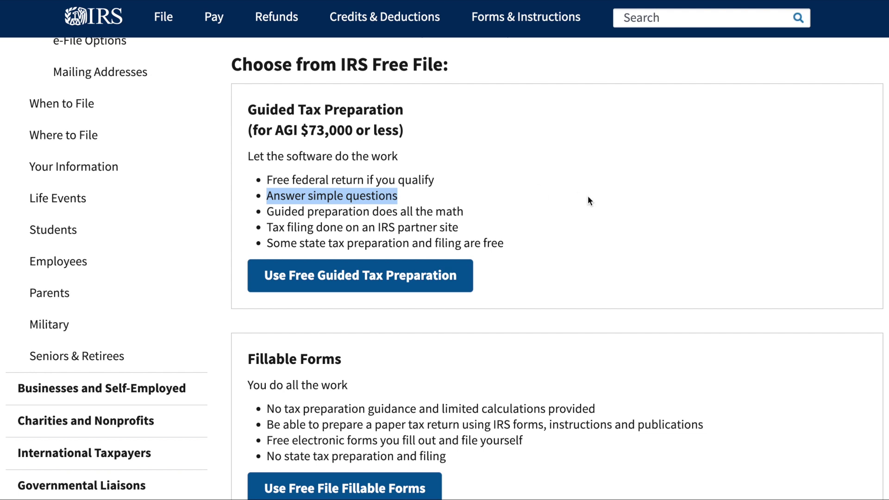
click(300, 213)
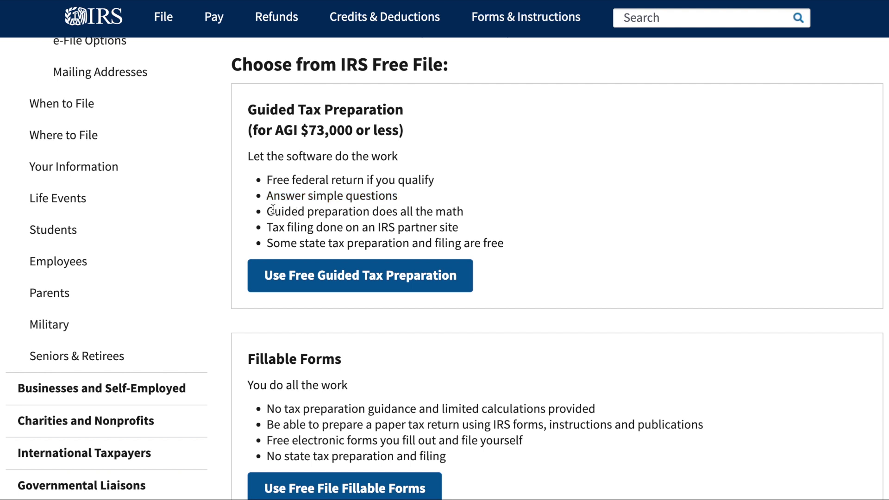
drag(268, 211, 462, 206)
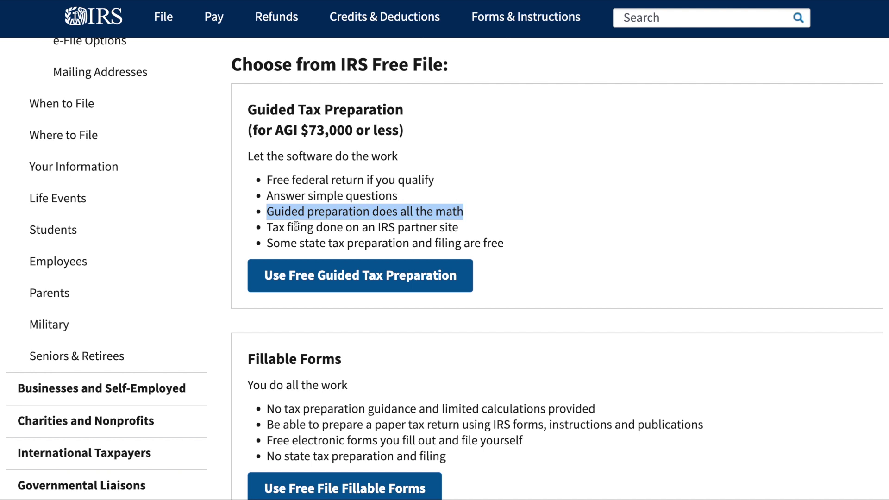
drag(271, 227, 462, 232)
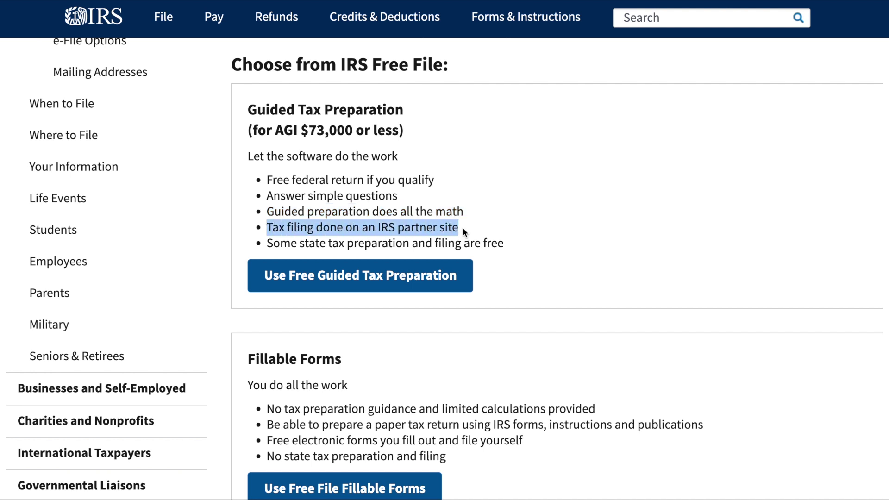
drag(268, 244, 495, 249)
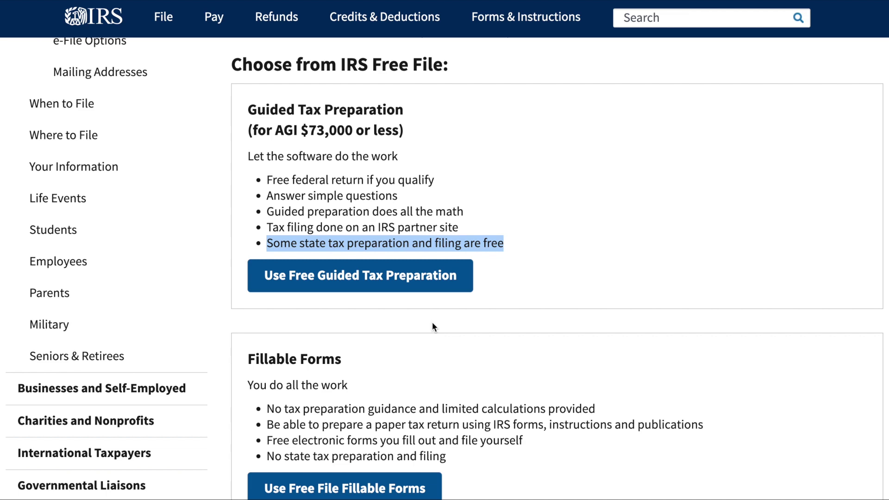
Review the features listed for the Fillable Forms option and read the What Is IRS Free File section.
scroll(432, 326, down, 2)
scroll(432, 326, down, 3)
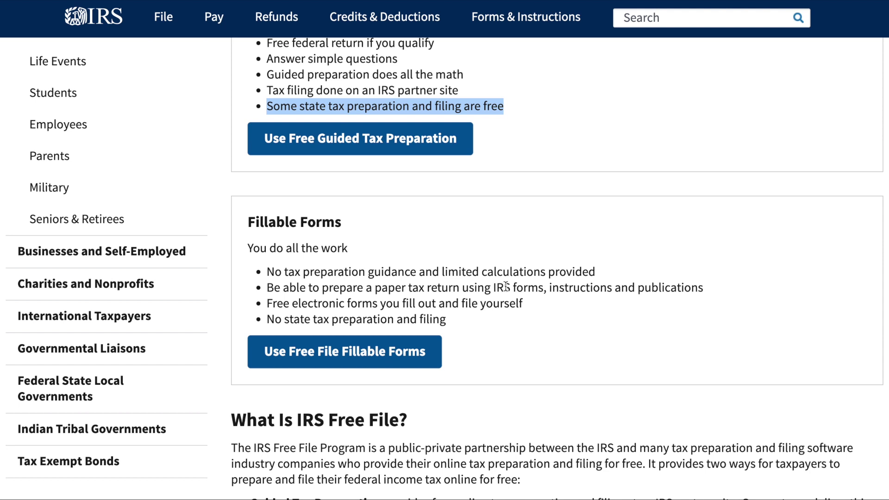
drag(249, 249, 353, 247)
click(268, 273)
drag(268, 273, 578, 276)
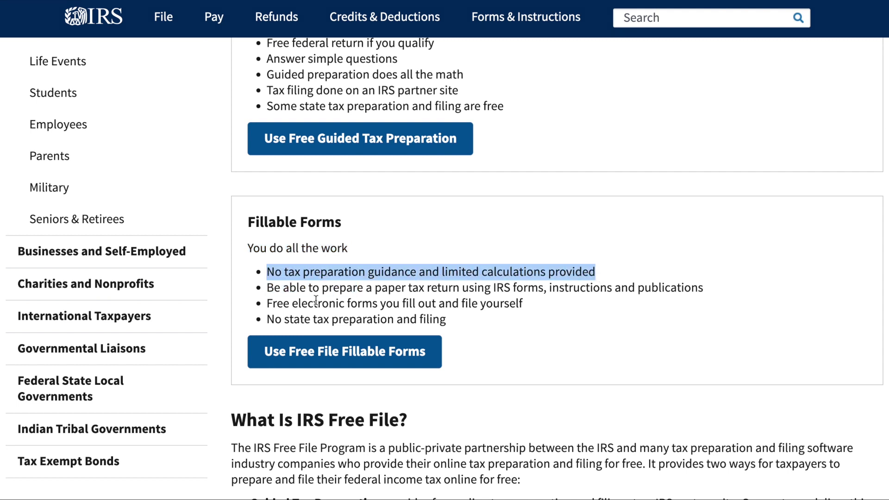
click(268, 290)
drag(269, 290, 702, 286)
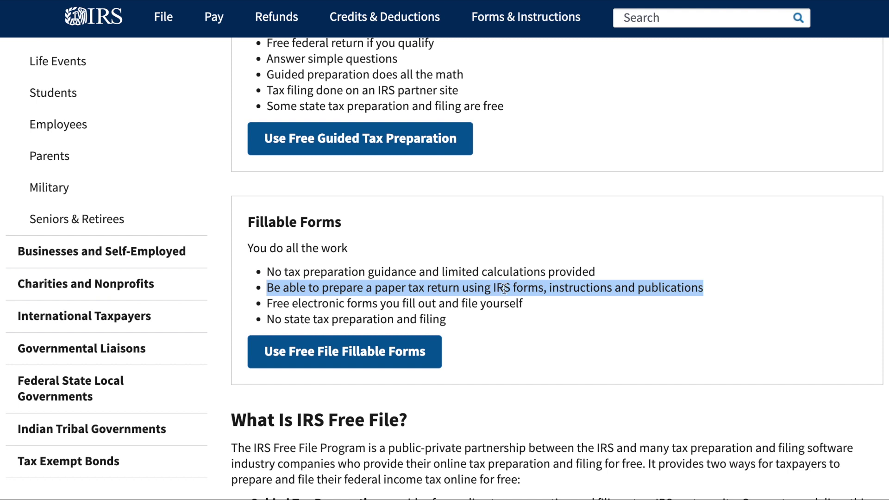
triple_click(343, 302)
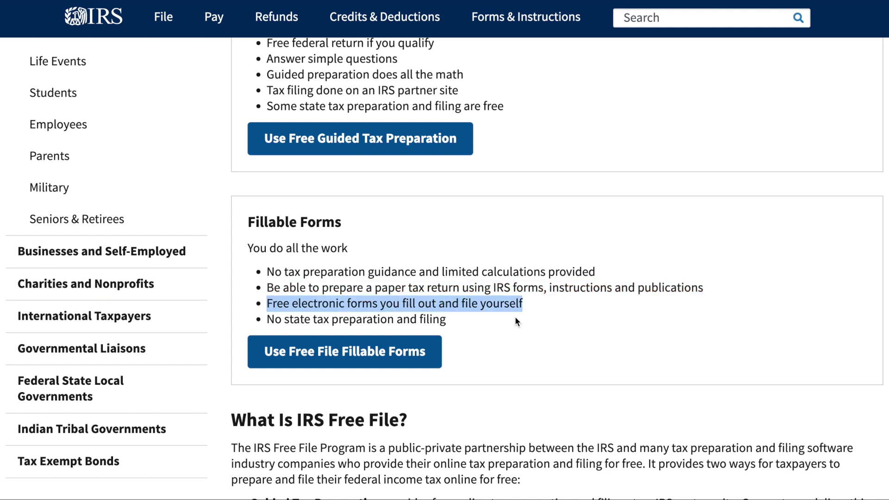
triple_click(370, 320)
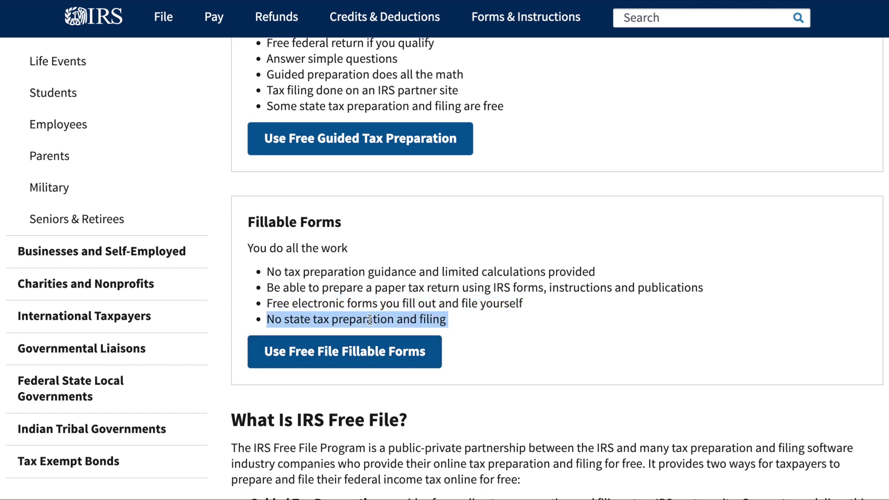
scroll(370, 320, down, 5)
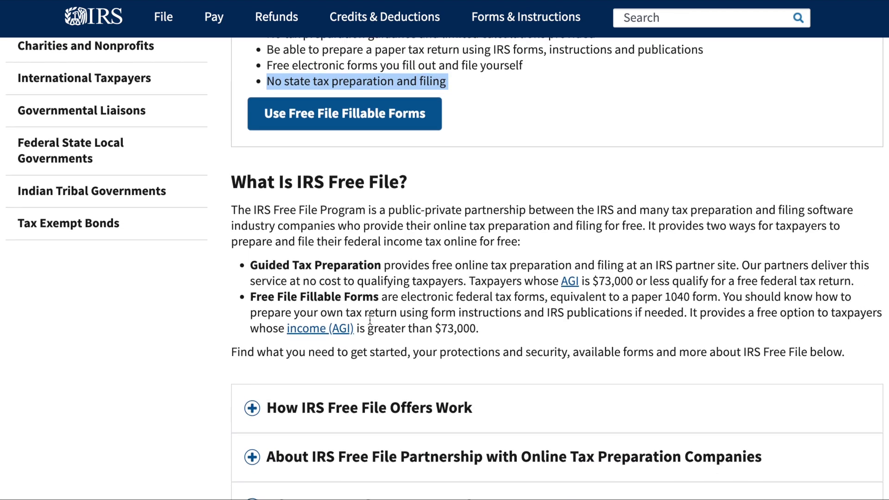
scroll(370, 319, down, 2)
scroll(370, 320, down, 1)
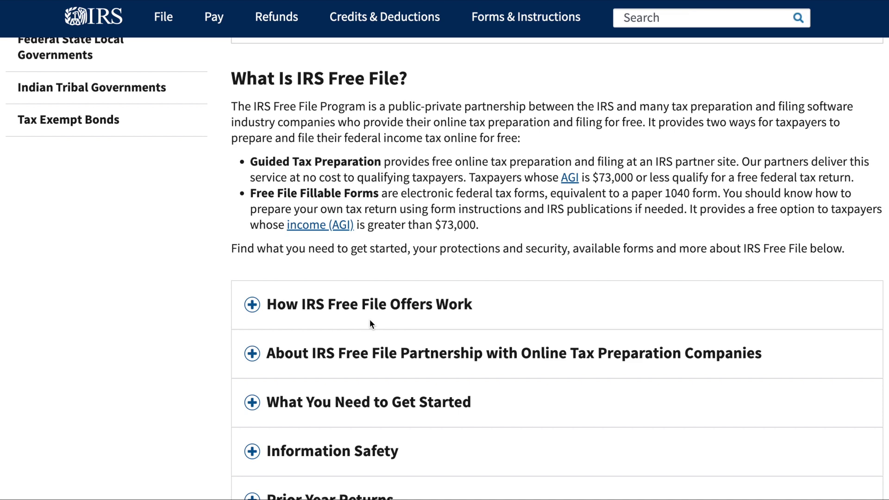
Open the Free Guided Tax Preparation options page and go through the items under What You Will Need.
scroll(369, 319, up, 10)
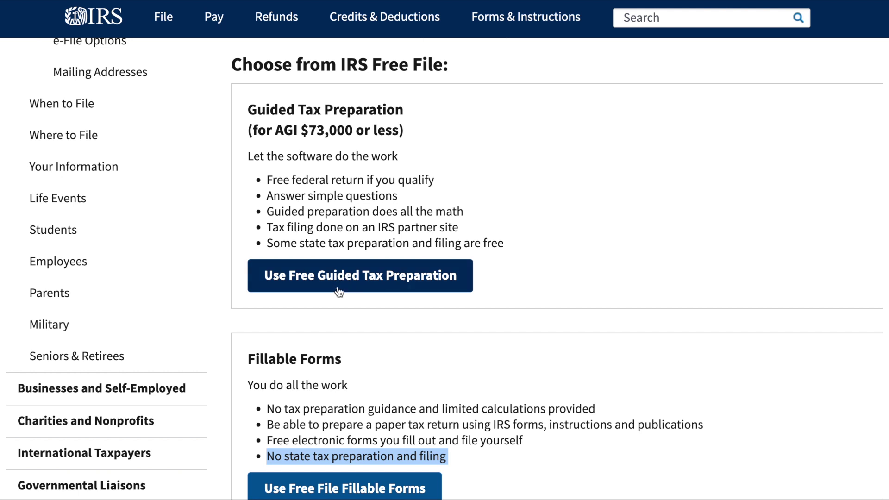
click(375, 285)
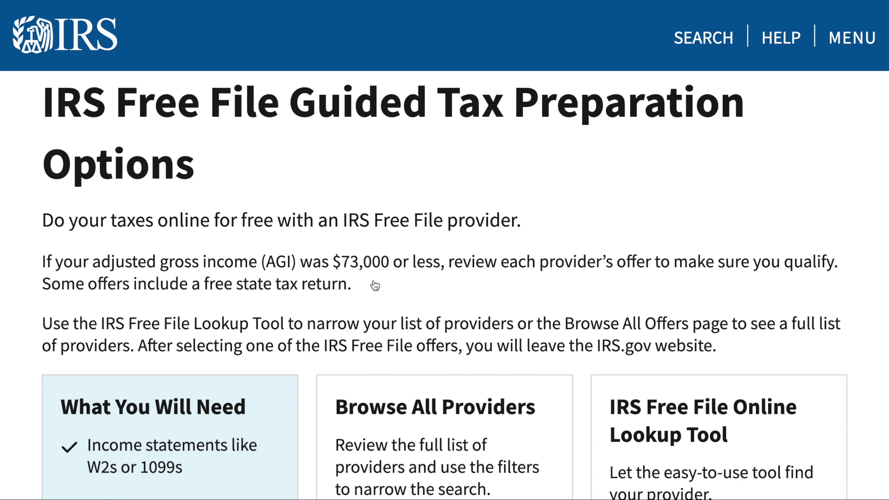
scroll(375, 286, down, 4)
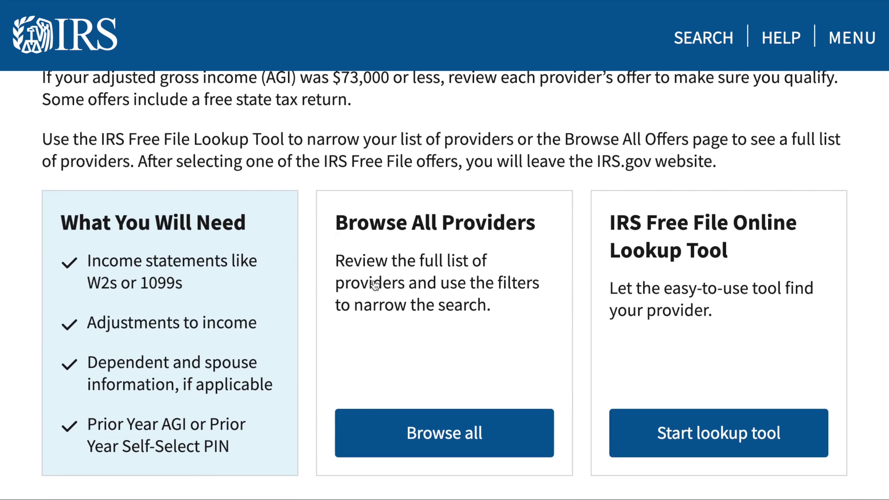
scroll(375, 286, down, 1)
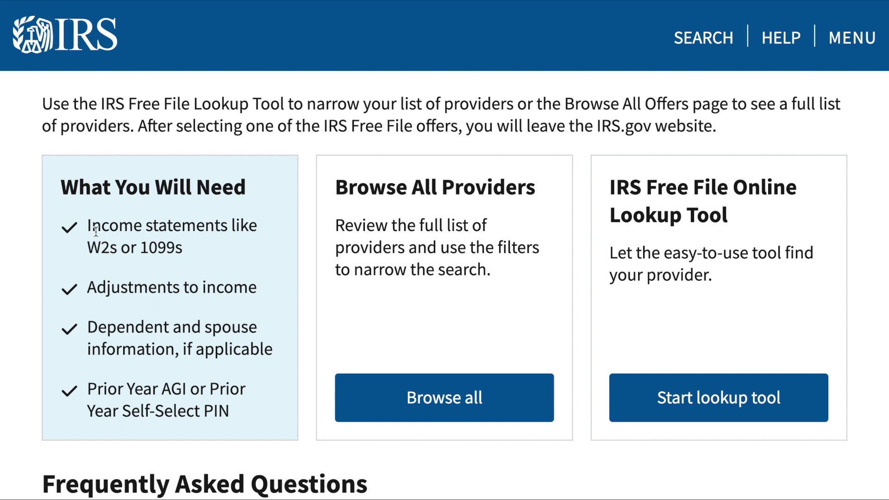
drag(89, 226, 263, 241)
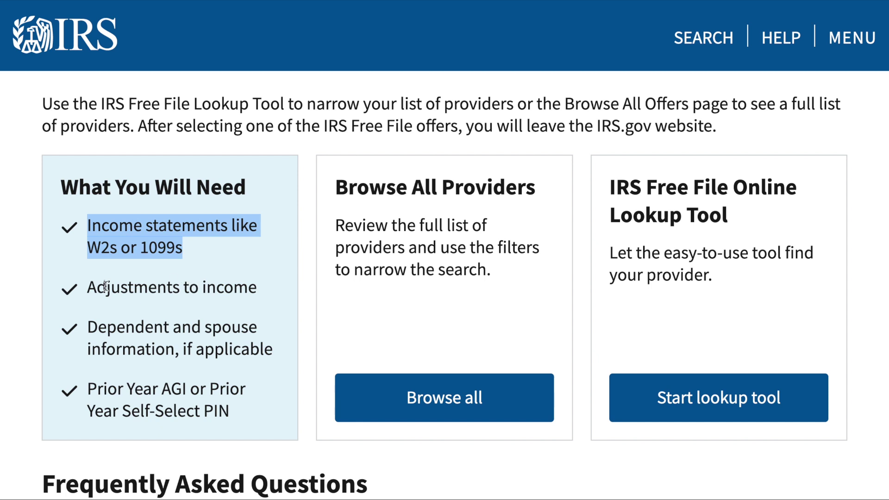
drag(88, 288, 257, 290)
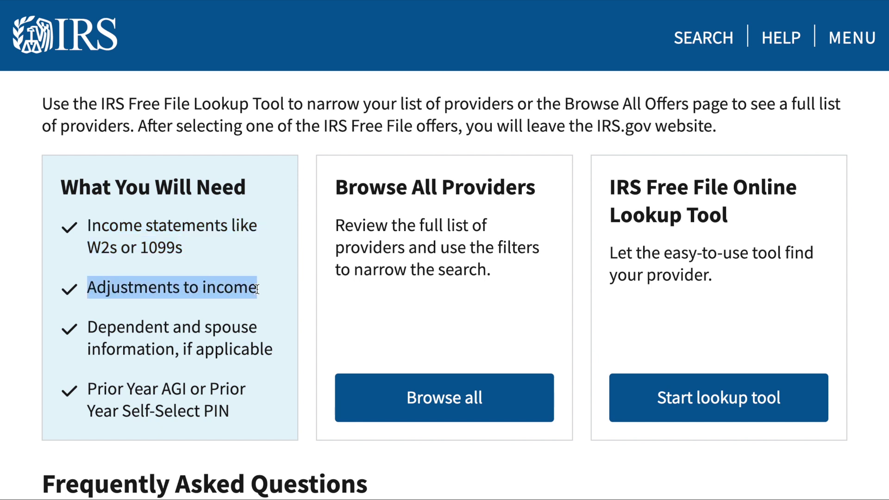
drag(88, 327, 279, 352)
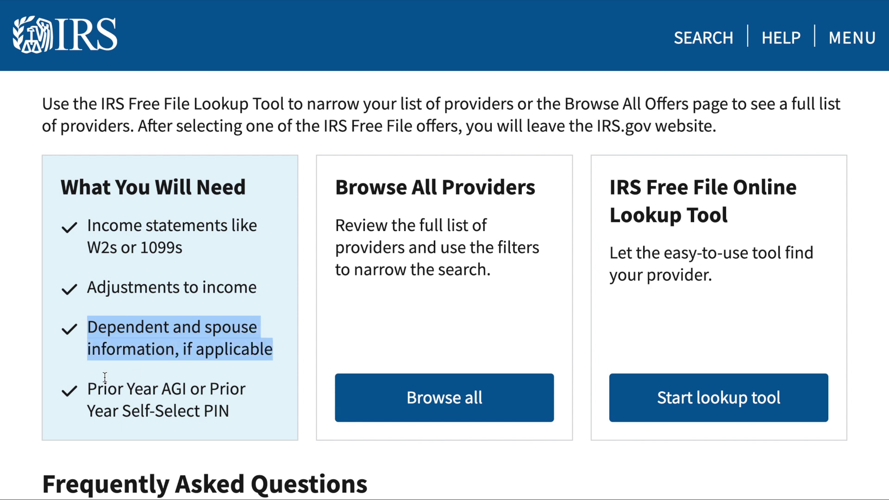
drag(88, 390, 190, 396)
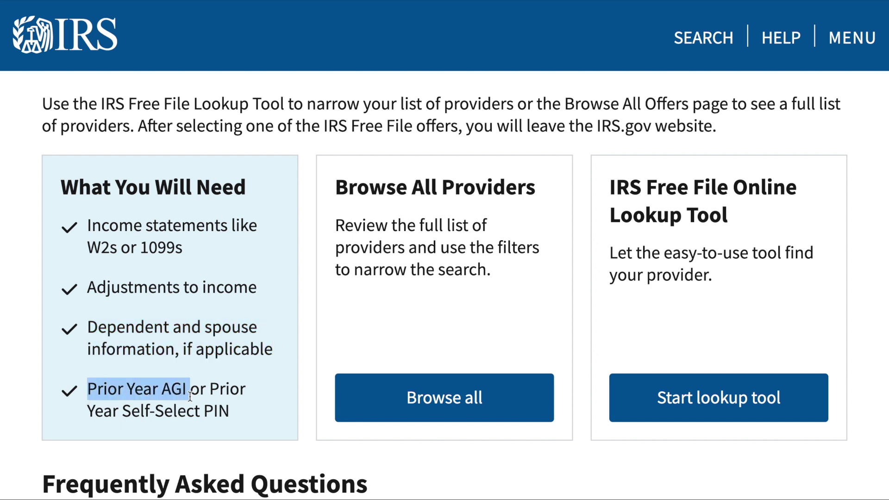
Expand the FAQ answers on whether the programs are safe and what "free" means in IRS Free File.
scroll(190, 396, down, 5)
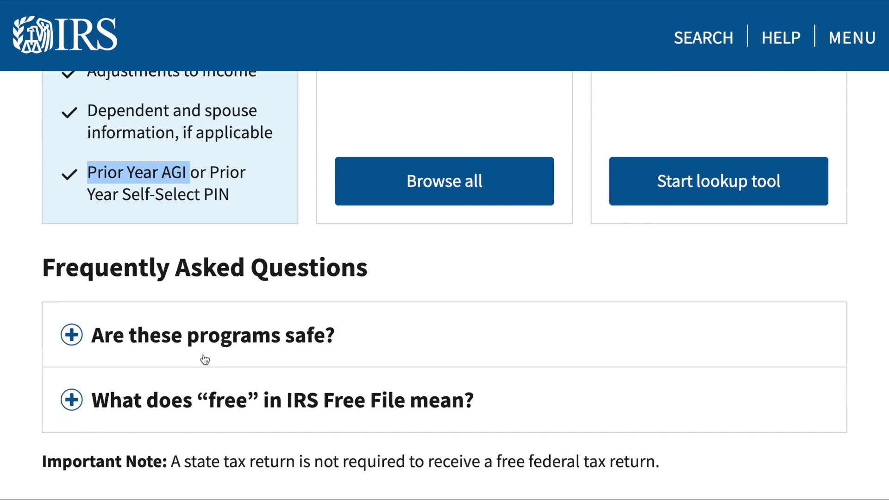
click(205, 357)
scroll(205, 356, down, 3)
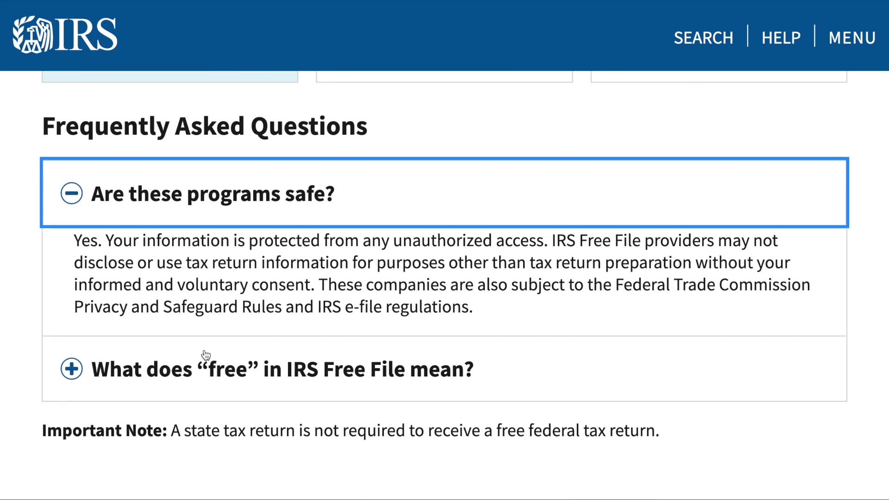
scroll(205, 356, down, 1)
click(206, 355)
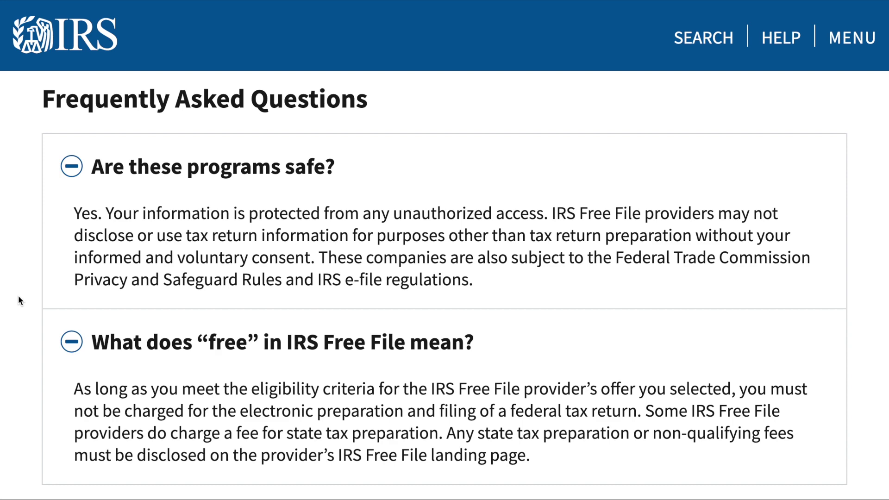
Open the full list of Free File providers and compare the FreeTaxUSA and TaxSlayer eligibility criteria.
scroll(18, 296, up, 10)
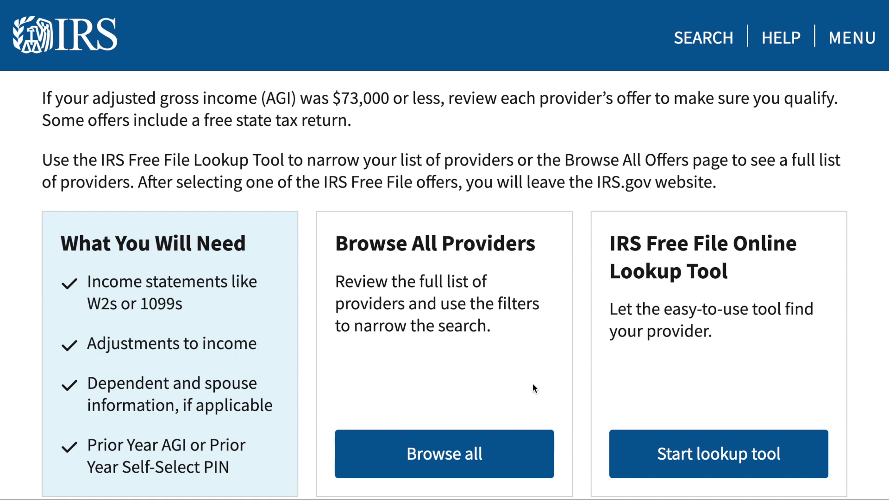
click(452, 457)
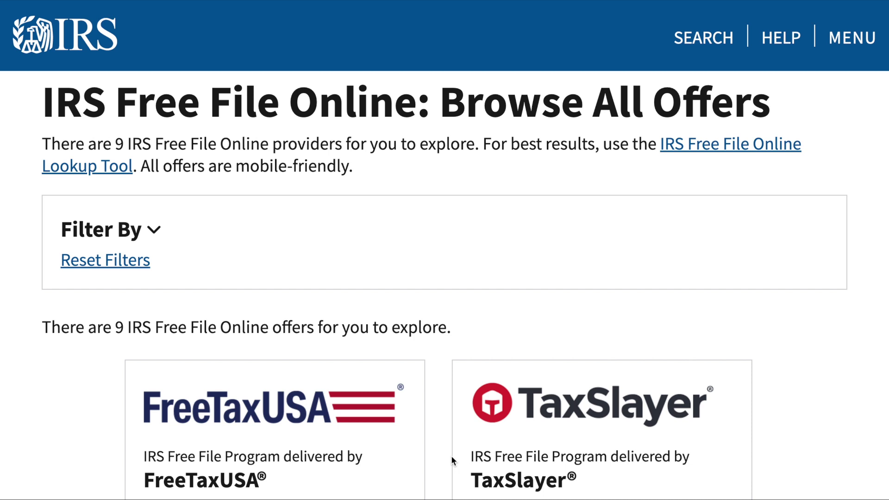
scroll(452, 455, down, 1)
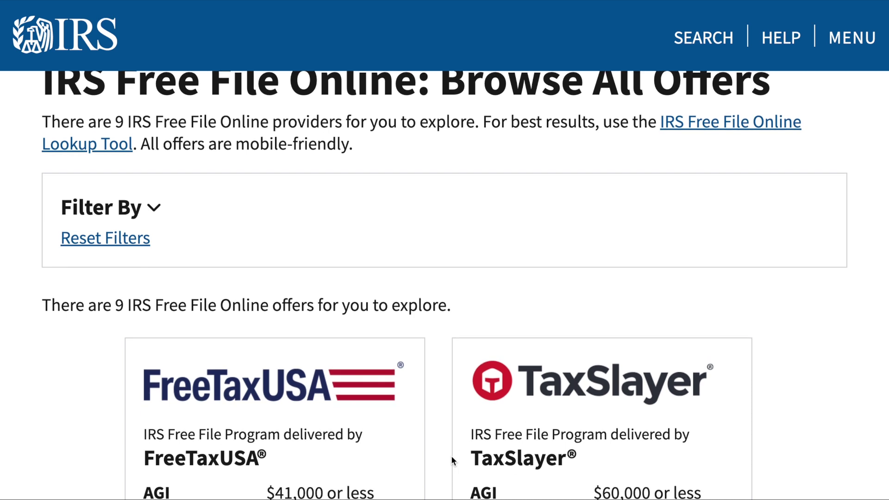
scroll(451, 456, down, 1)
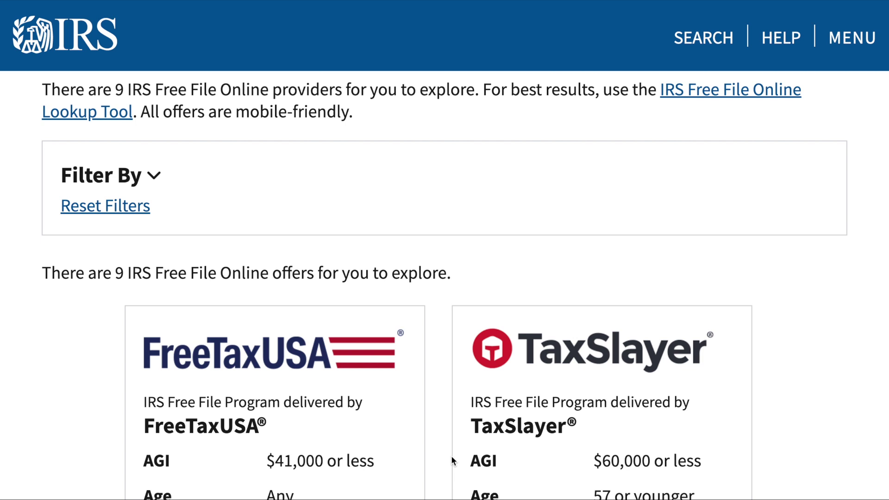
scroll(865, 323, down, 3)
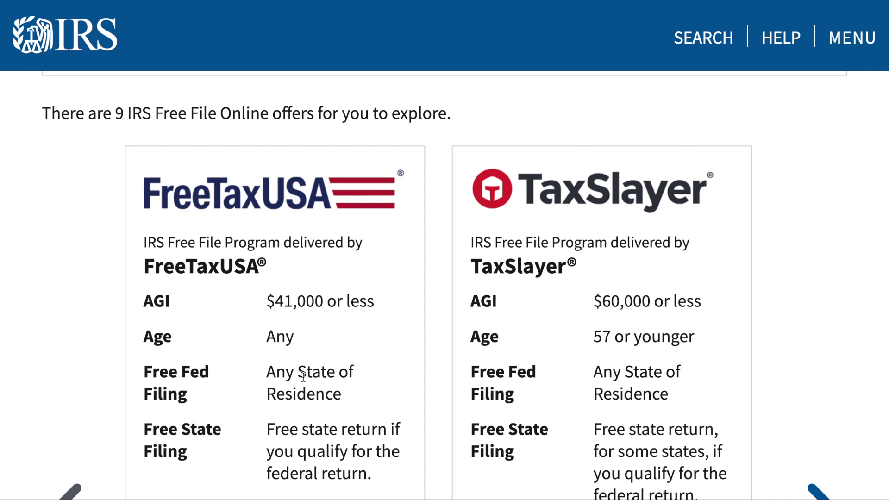
scroll(286, 403, down, 2)
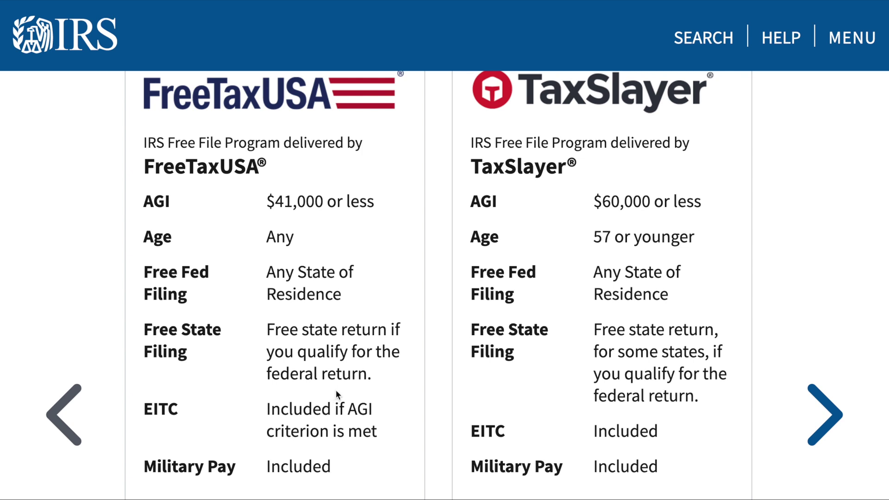
scroll(234, 410, down, 2)
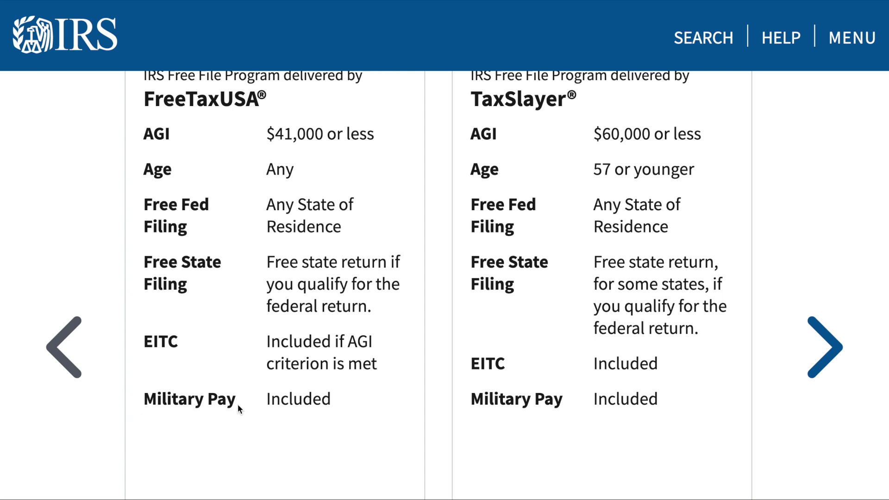
scroll(441, 383, up, 2)
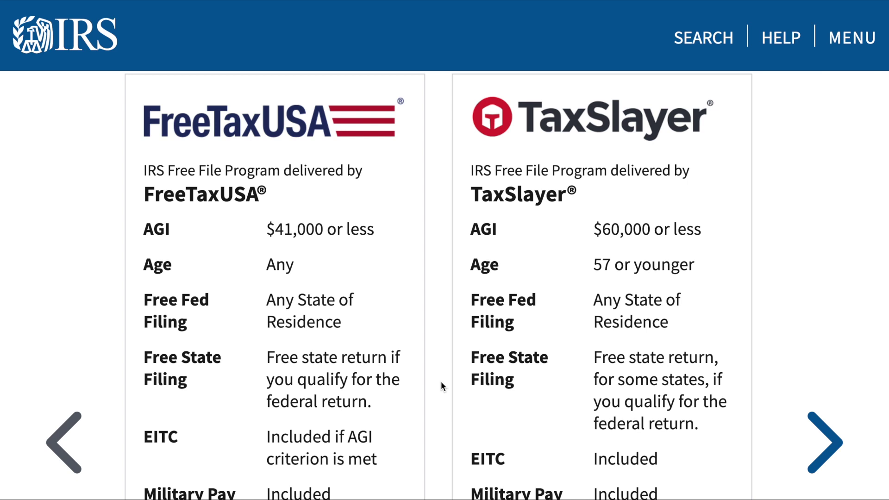
Go through the remaining Free File provider offers, from TaxAct to Online Taxes at OLT.com, and compare their eligibility criteria.
key(ctrl+minus)
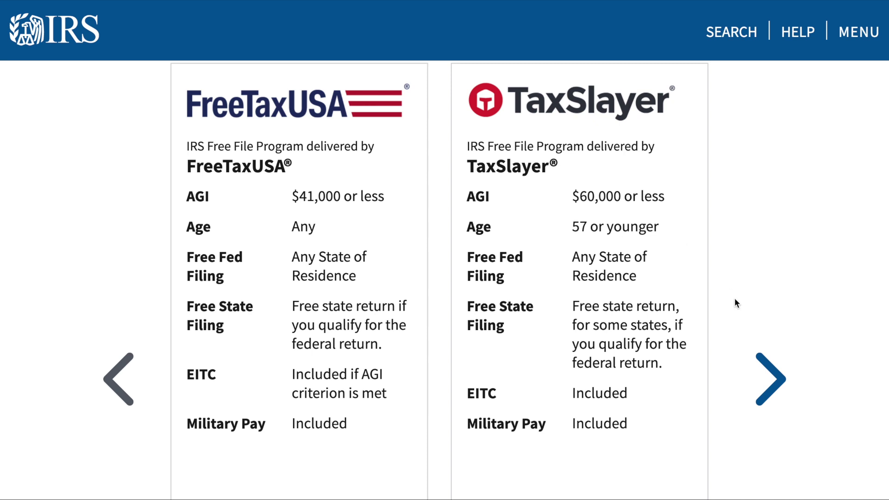
click(769, 371)
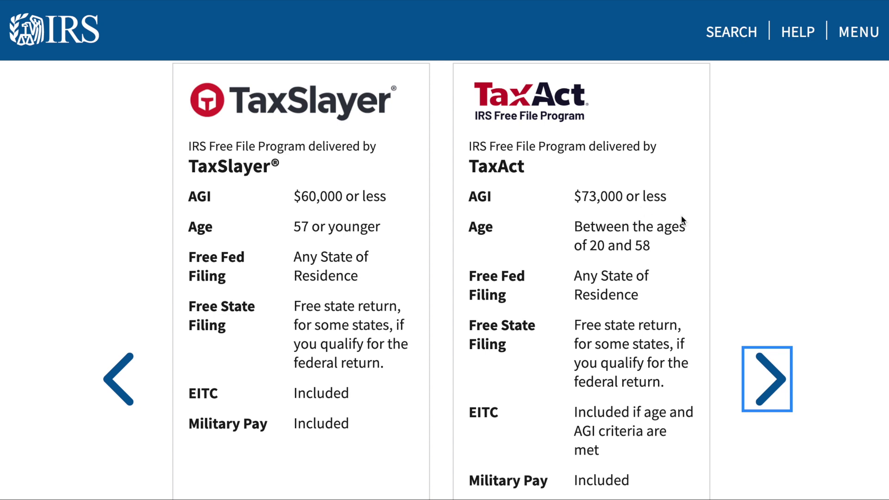
click(766, 381)
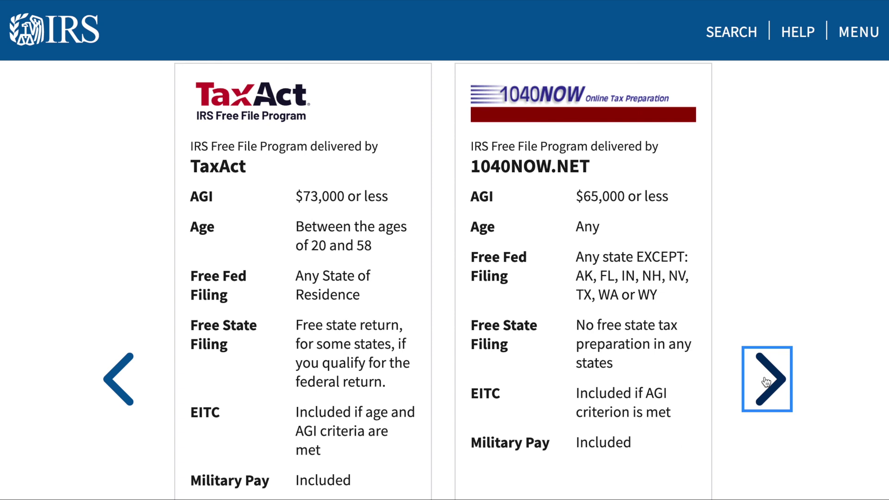
click(766, 381)
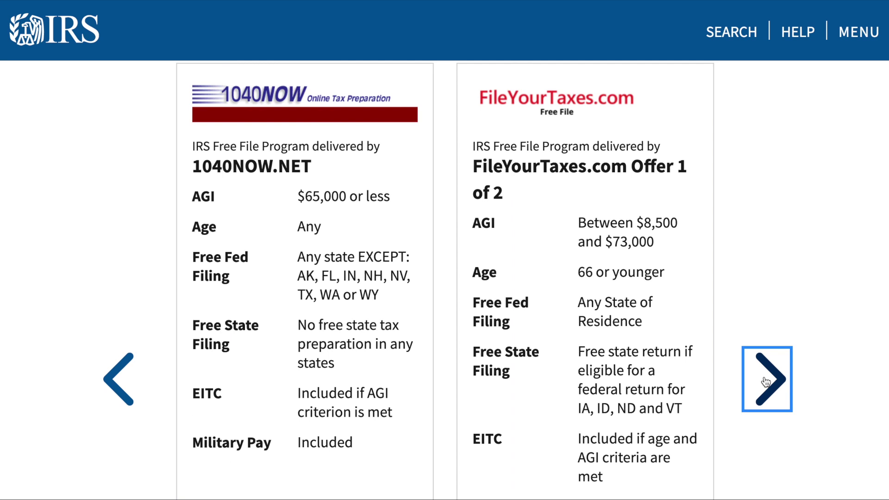
click(766, 381)
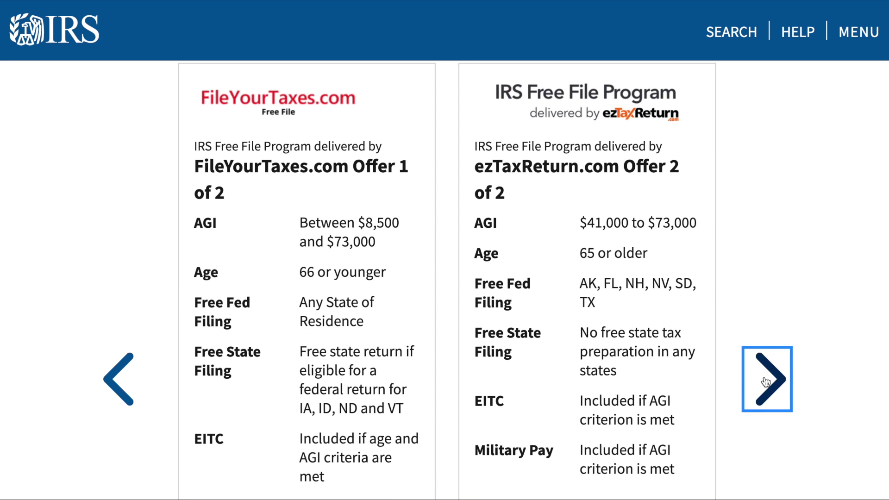
click(766, 381)
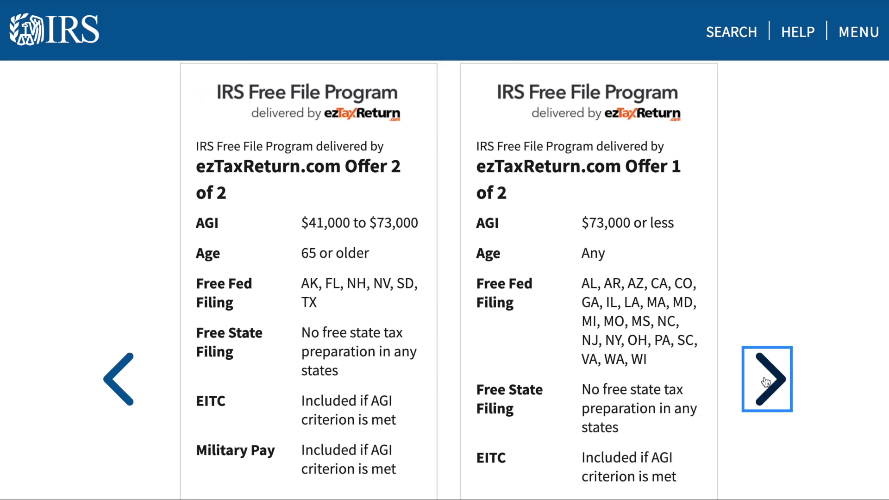
click(766, 381)
click(766, 381)
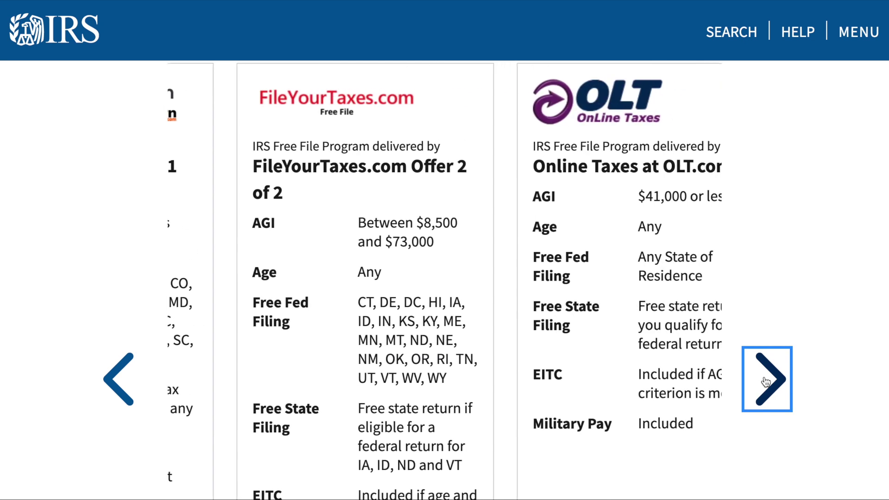
click(766, 381)
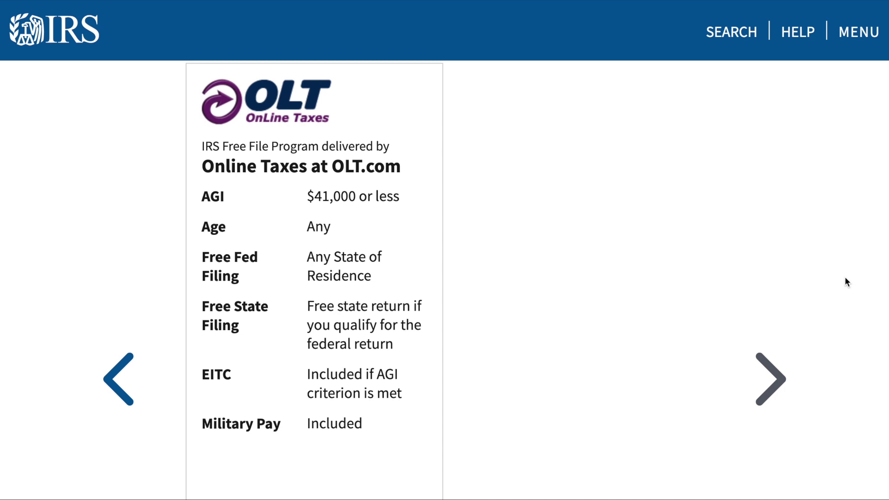
Return to the overview of guided tax preparation options and start the IRS Free File Online Lookup Tool.
scroll(845, 277, up, 5)
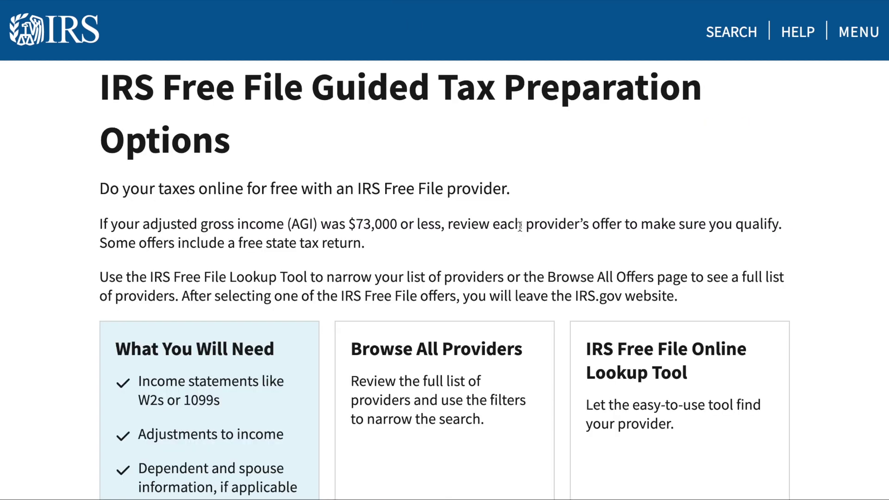
scroll(520, 226, down, 4)
scroll(520, 226, down, 2)
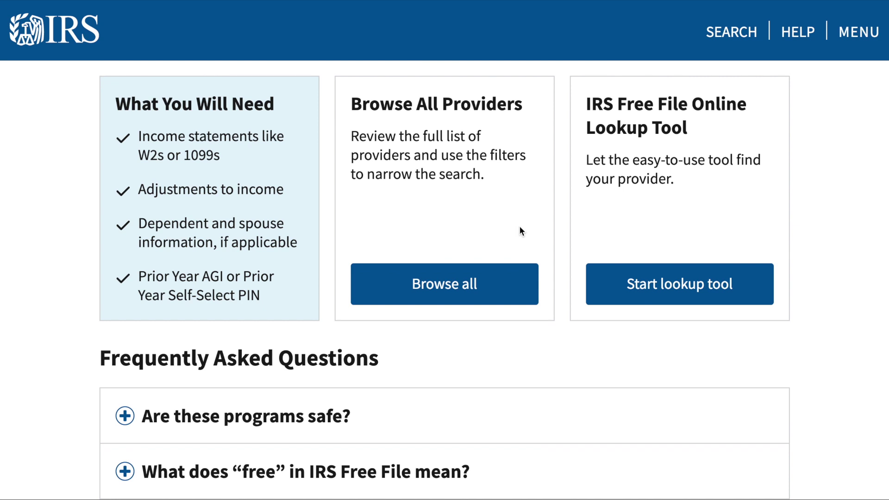
click(681, 294)
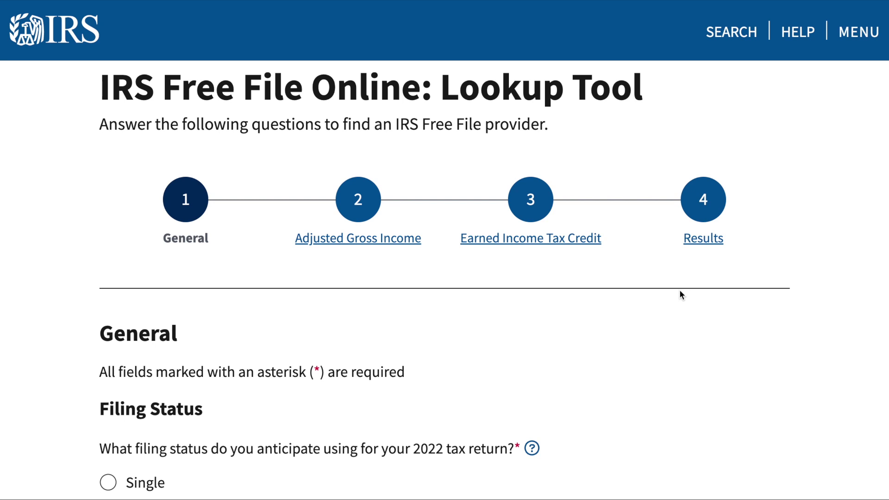
Open the help tip for the filing status question and read the Head of Household and Qualifying widow(er) rules.
scroll(681, 293, down, 2)
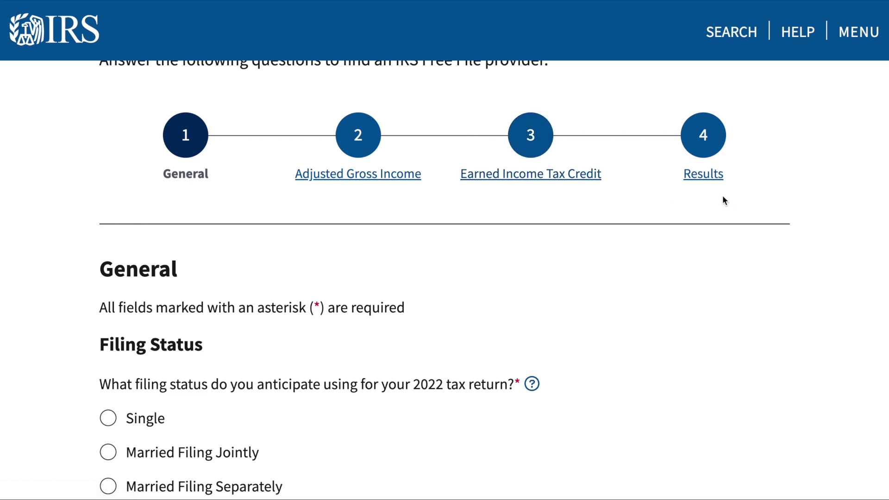
scroll(724, 197, down, 1)
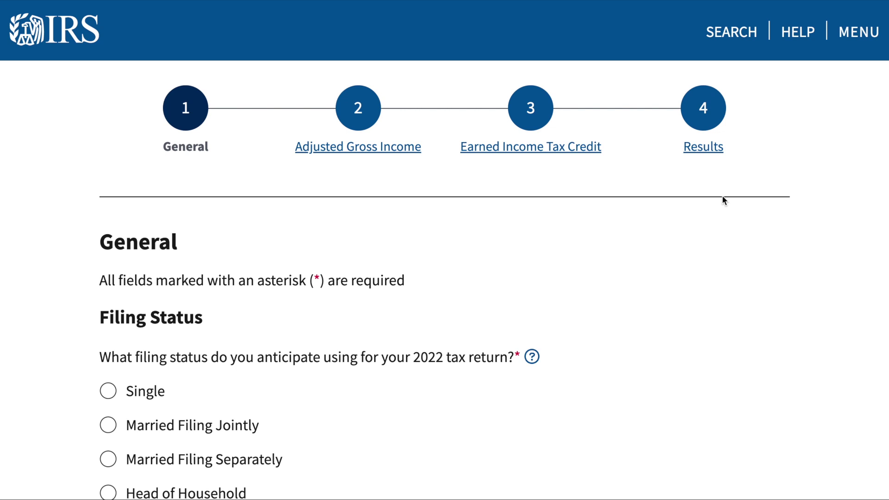
scroll(723, 196, down, 1)
scroll(722, 197, down, 4)
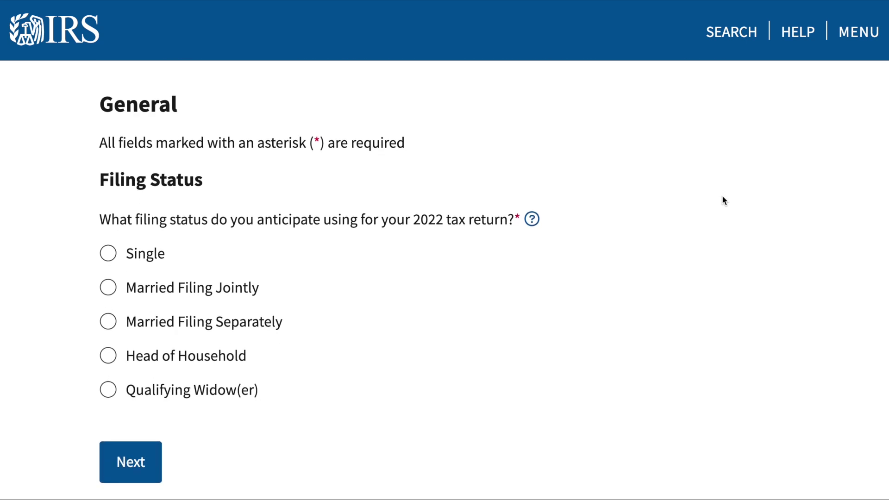
scroll(723, 196, down, 1)
scroll(724, 200, down, 1)
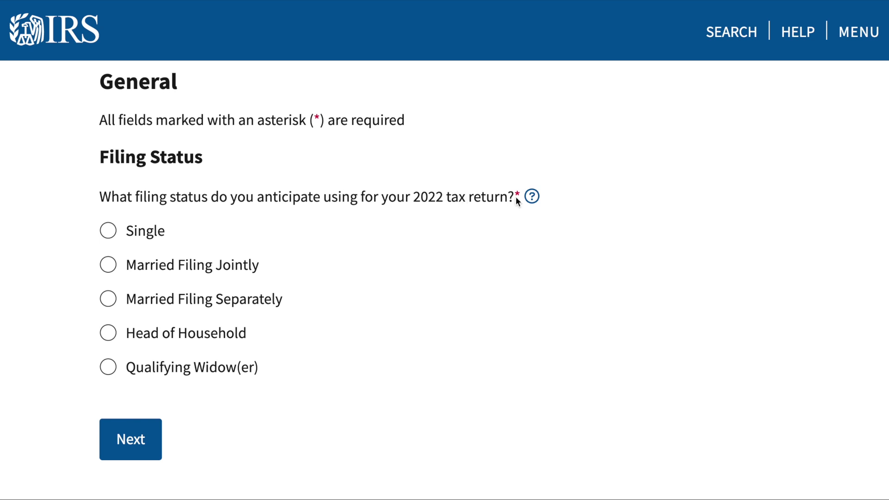
click(533, 198)
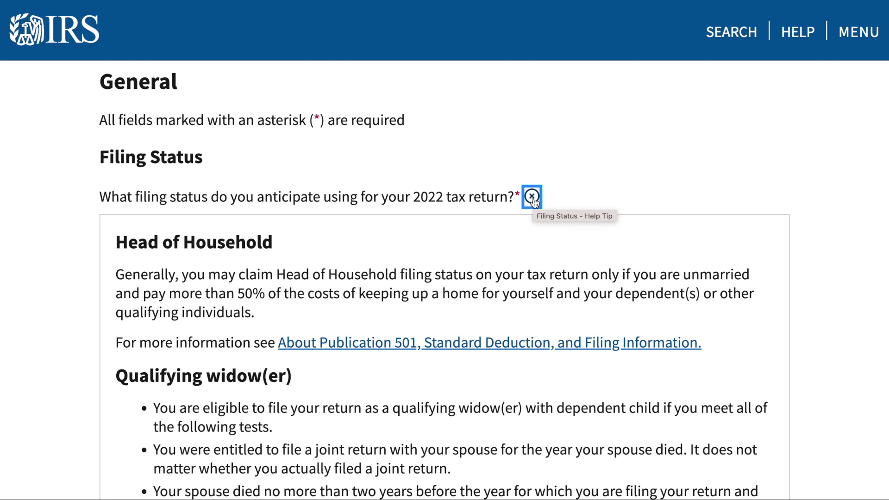
scroll(533, 201, down, 3)
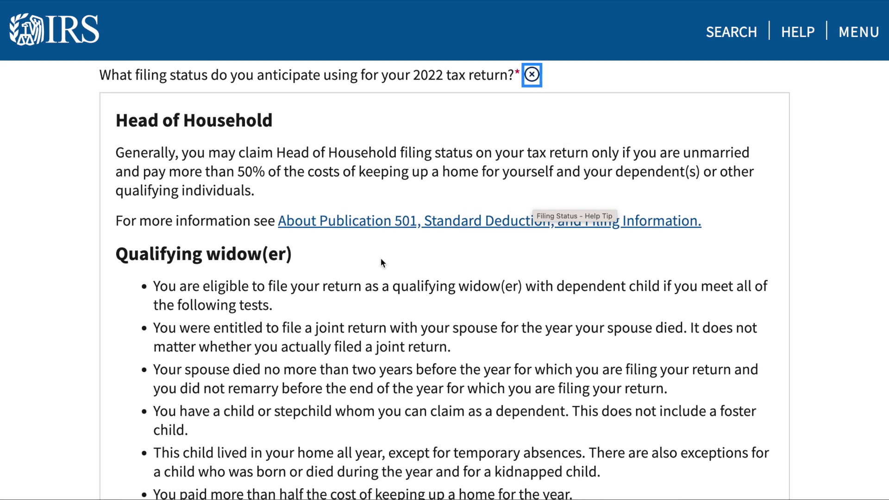
scroll(366, 261, down, 7)
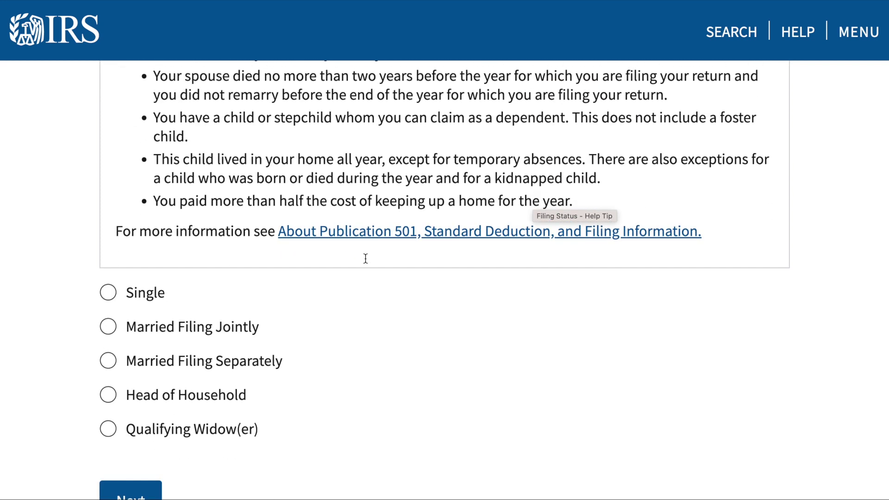
scroll(365, 259, down, 2)
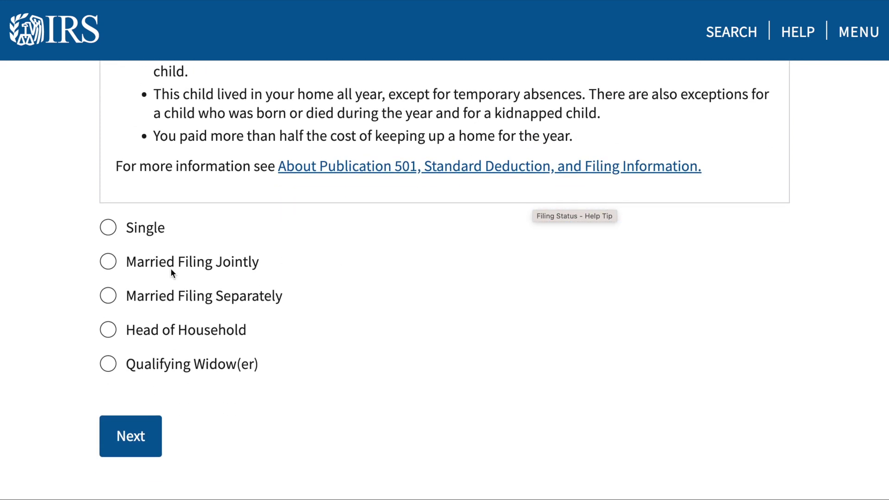
Set the filing status to Married Filing Jointly and choose Myself as the primary taxpayer.
click(109, 263)
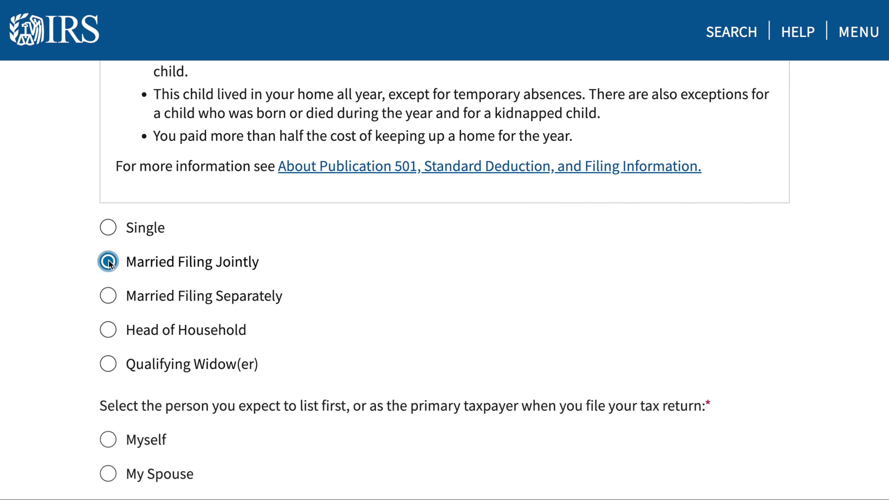
scroll(308, 348, down, 3)
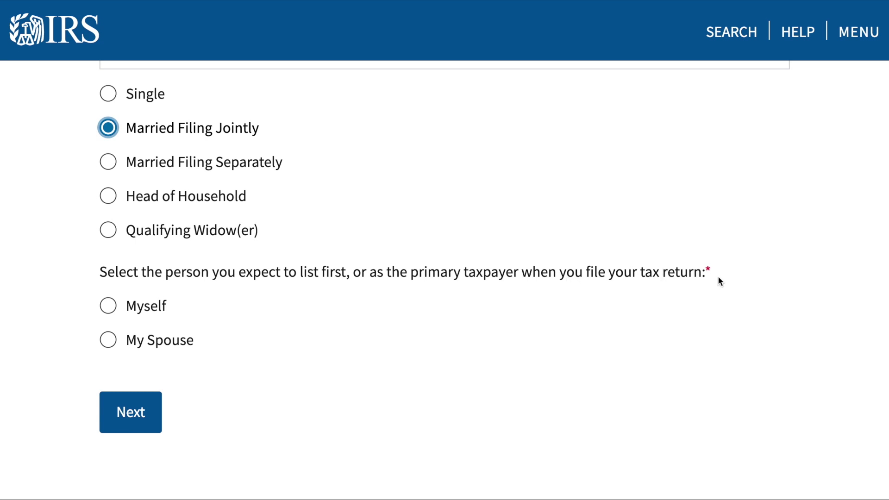
click(109, 306)
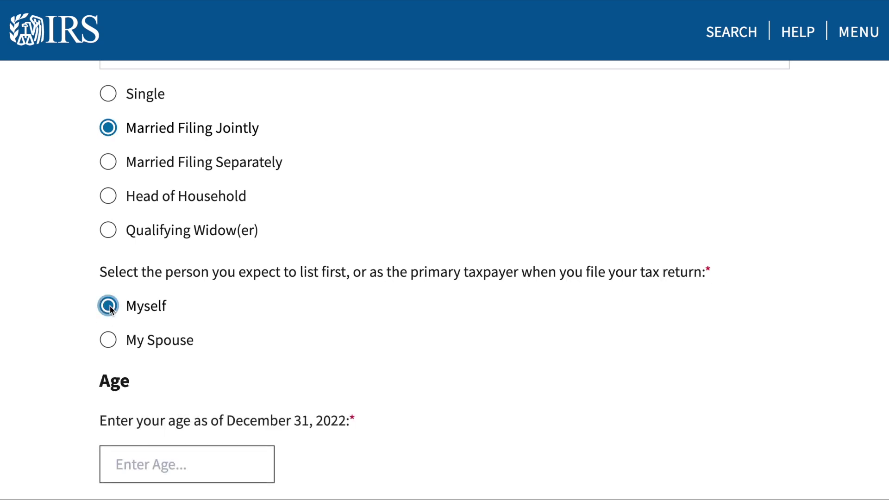
Enter 35 as the age as of December 31, 2022.
scroll(312, 304, down, 2)
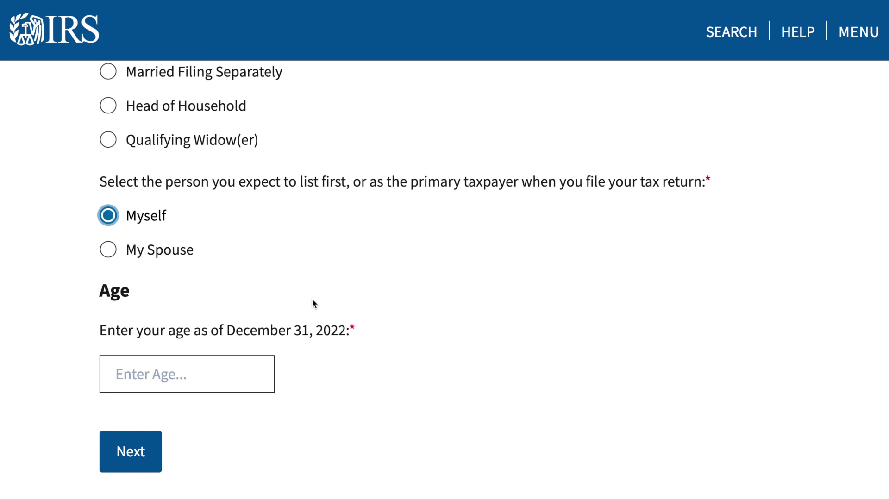
click(258, 368)
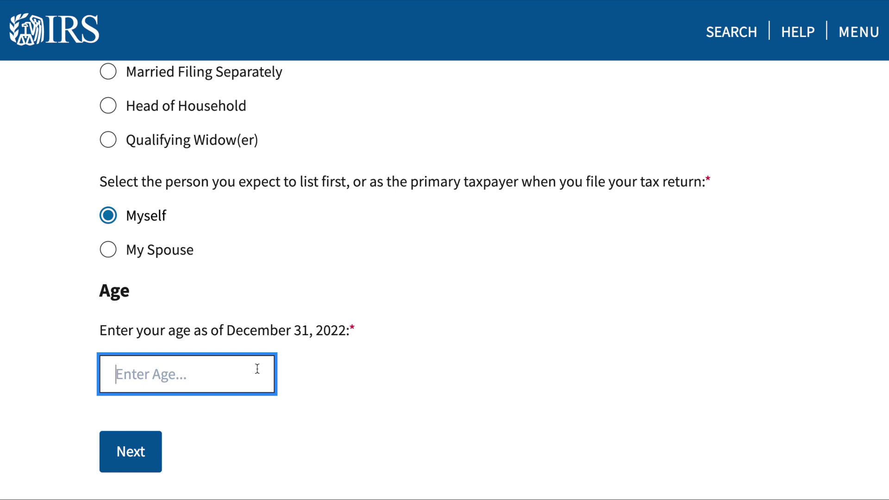
text(35)
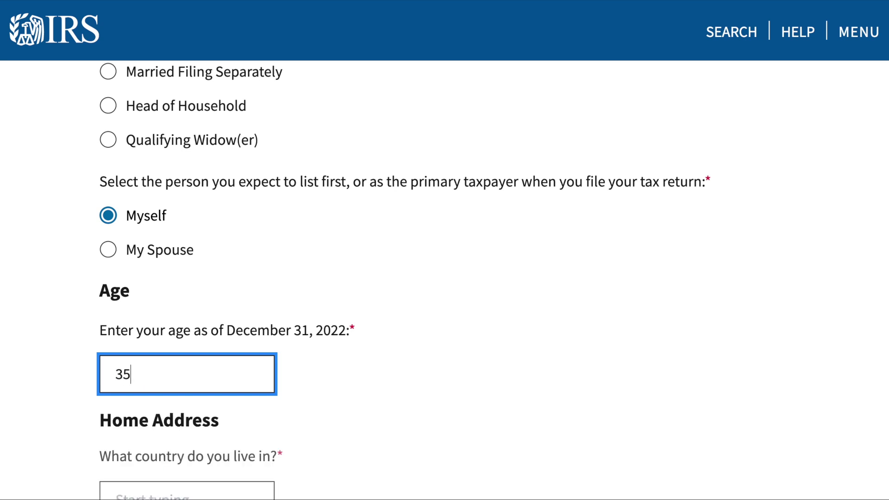
Set the home address country to United States and the state to California.
scroll(403, 278, down, 3)
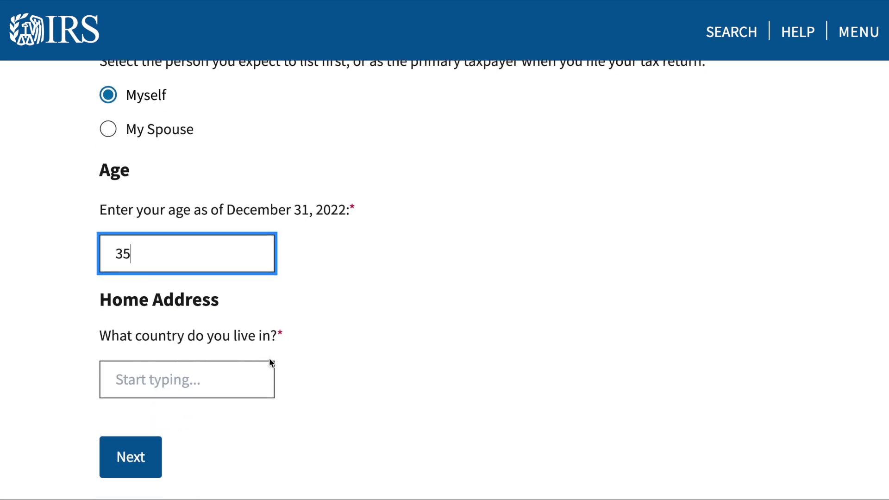
click(257, 374)
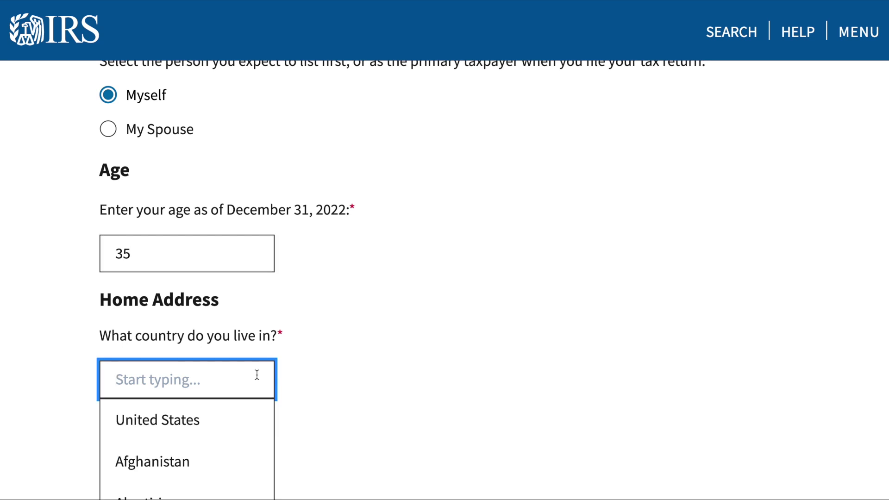
click(203, 411)
scroll(320, 387, down, 3)
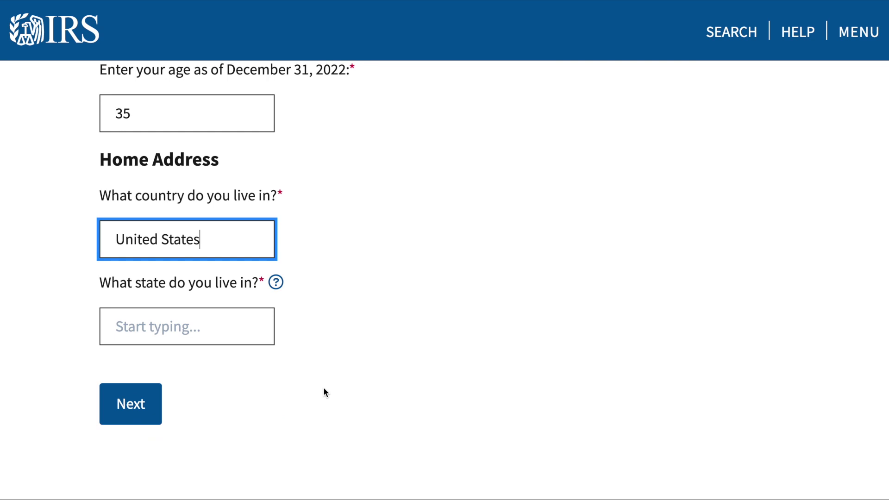
click(246, 328)
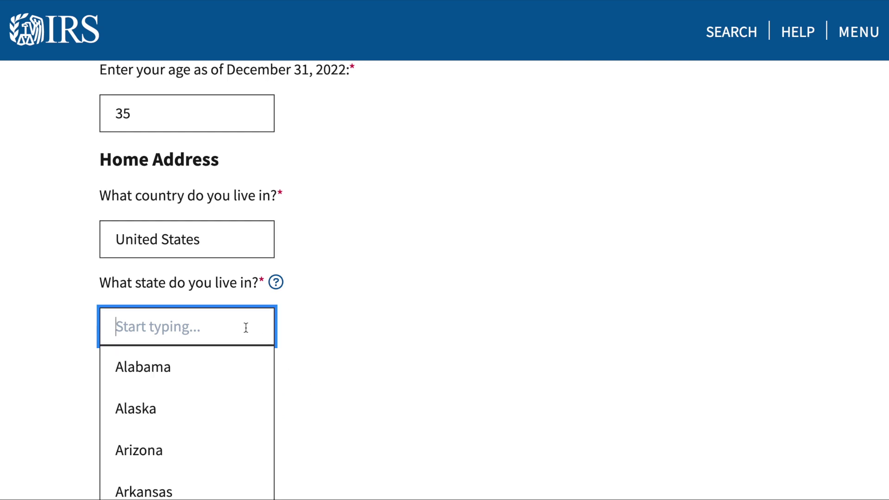
text(cal)
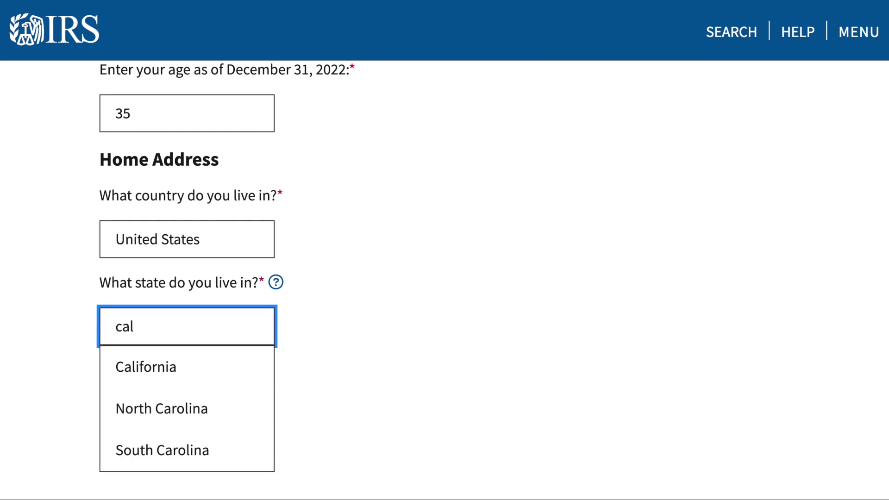
click(226, 368)
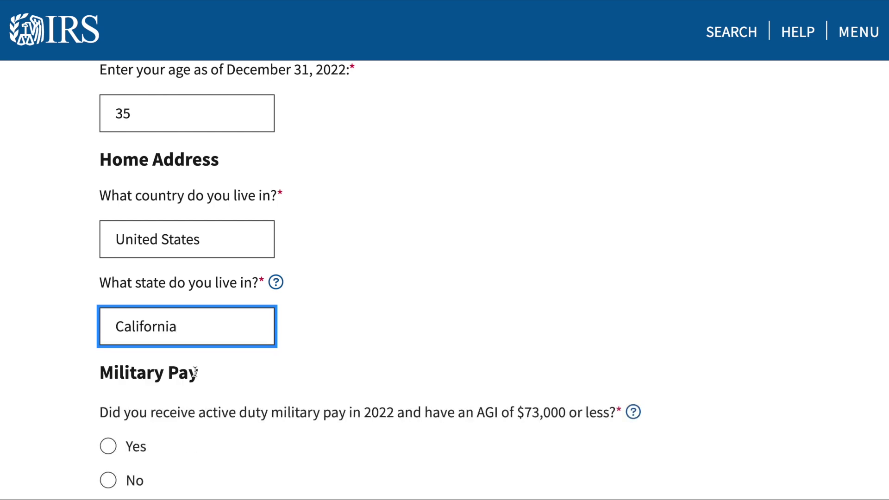
click(290, 399)
Answer No to the active duty military pay question and continue to the Adjusted Gross Income section.
scroll(290, 399, down, 2)
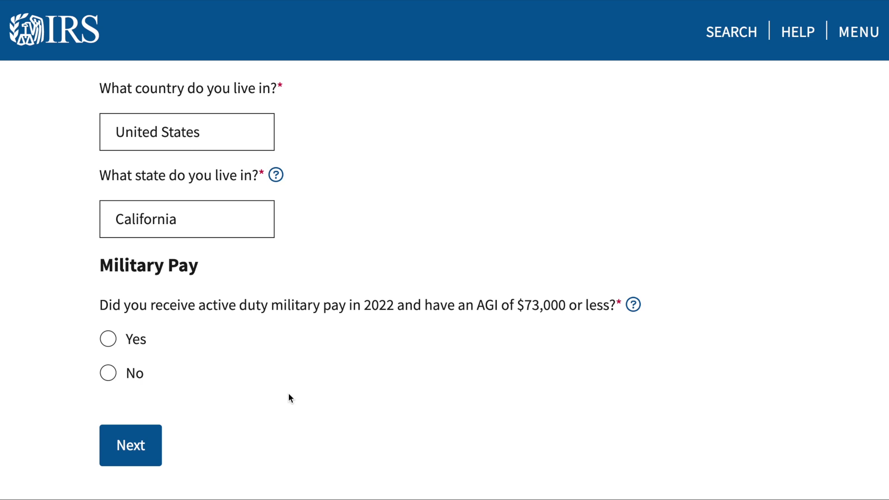
drag(365, 304, 575, 307)
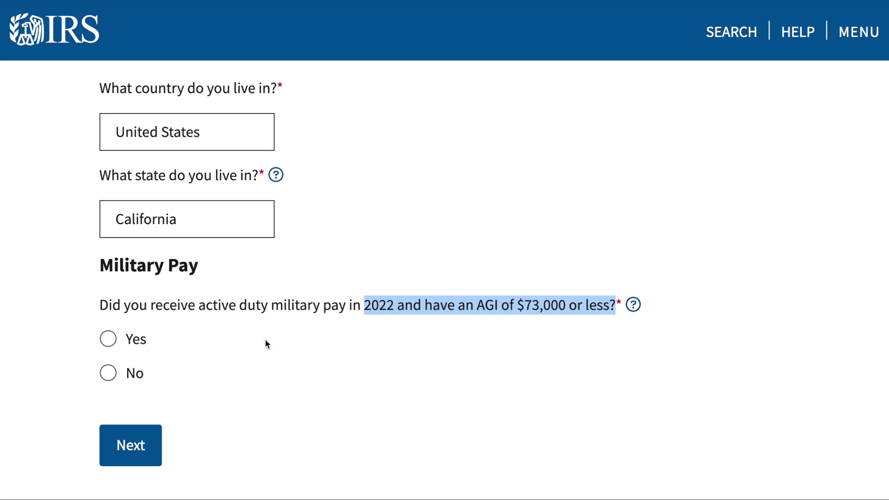
click(123, 372)
scroll(218, 384, down, 3)
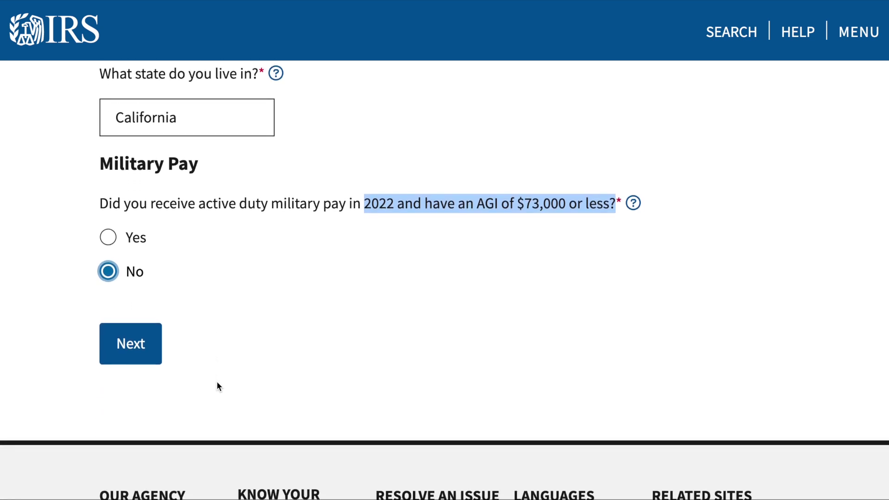
scroll(217, 382, up, 1)
click(127, 381)
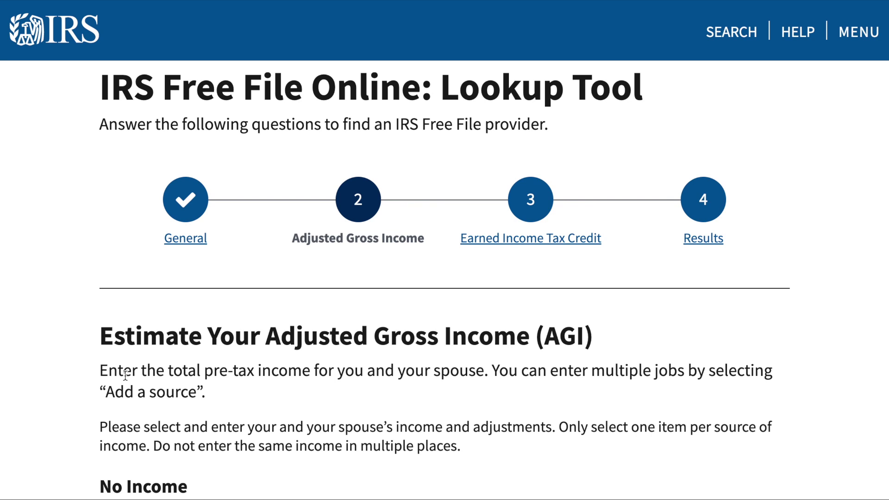
Select pre-tax wages, salary, or tips as an income source and enter $25,000 as the amount.
scroll(52, 371, down, 2)
scroll(51, 369, down, 1)
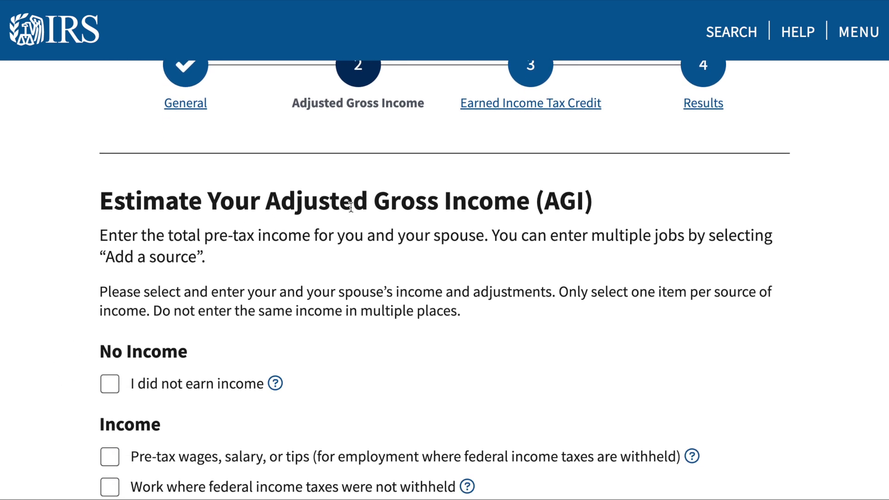
scroll(59, 267, down, 3)
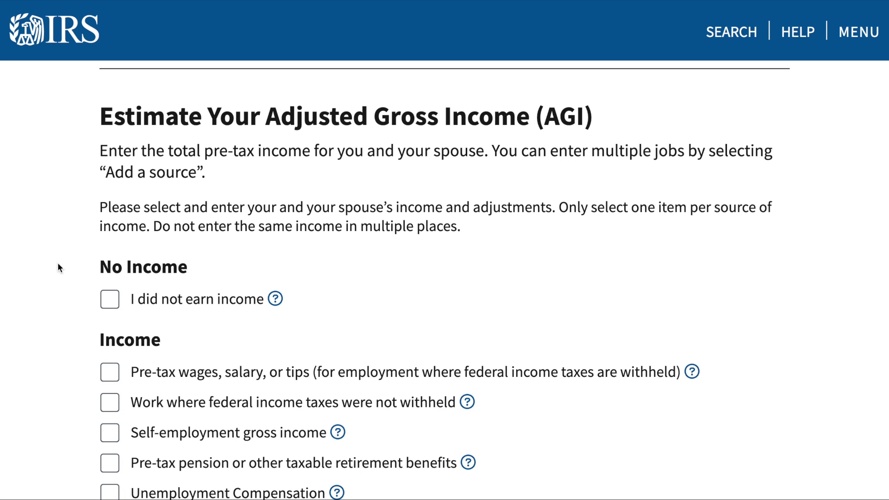
scroll(58, 267, down, 4)
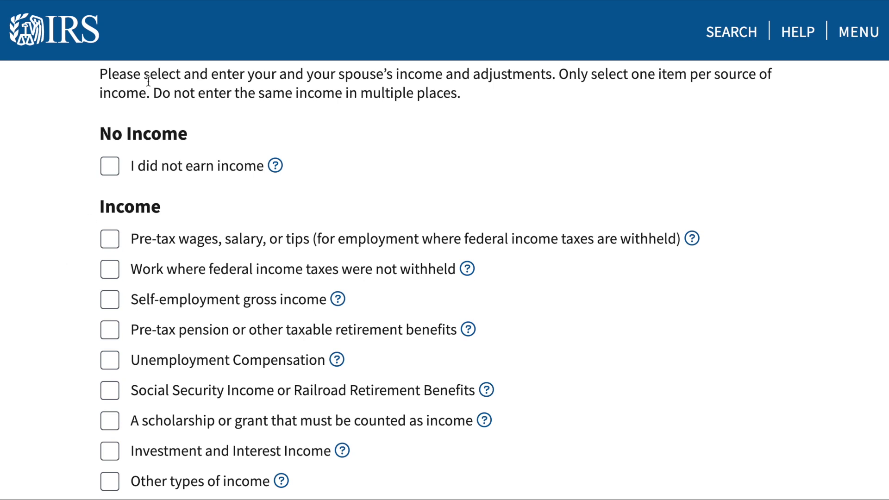
double_click(135, 211)
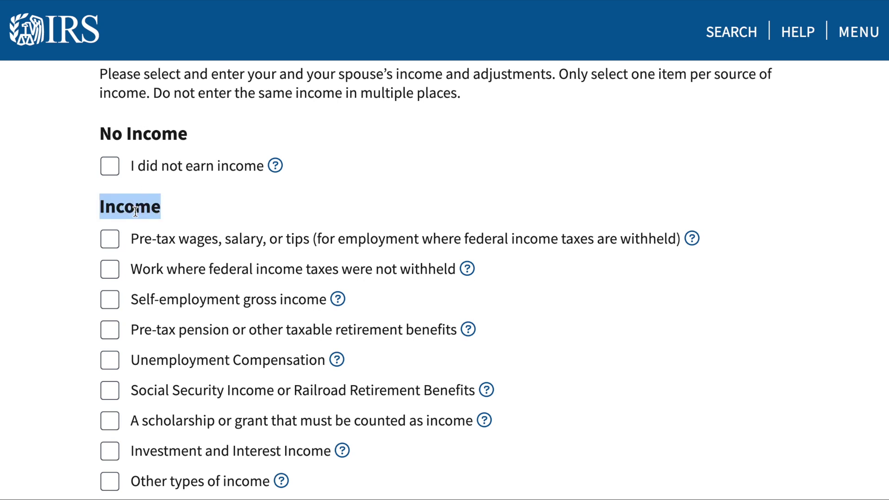
click(72, 247)
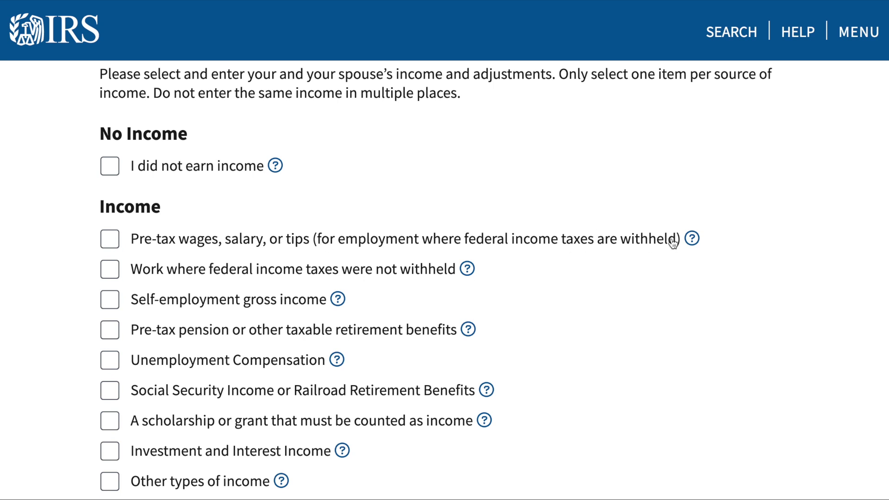
click(106, 246)
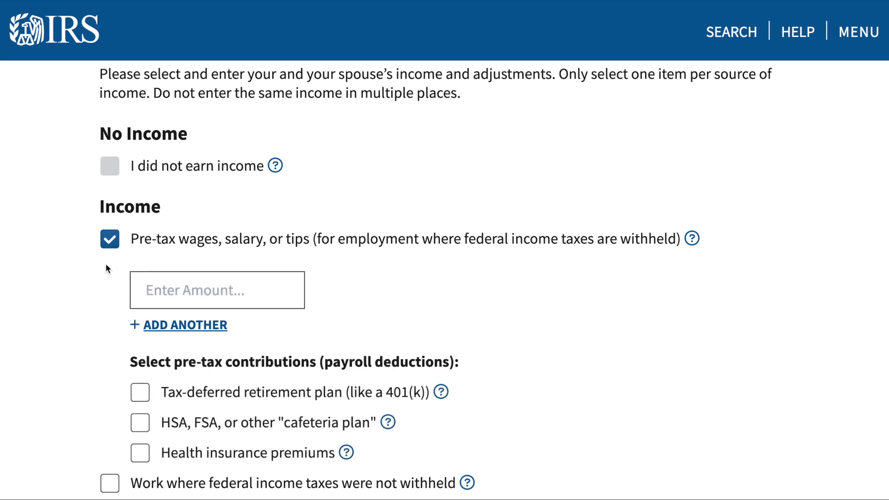
click(175, 297)
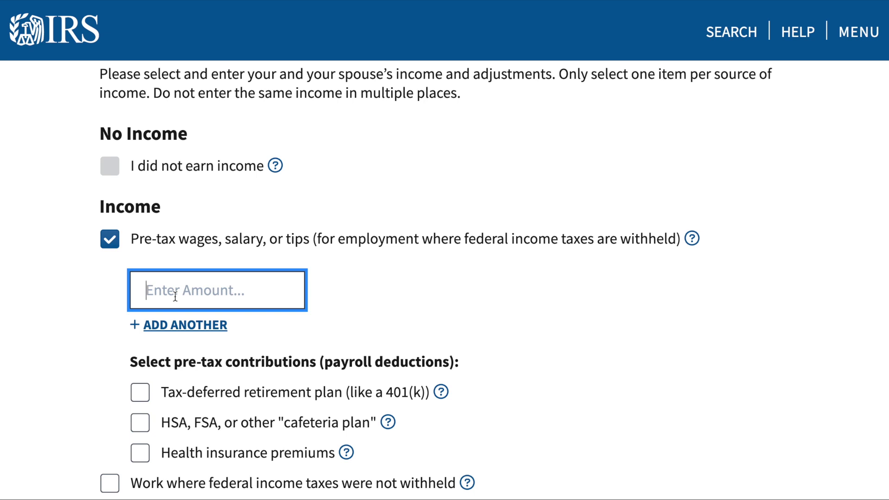
text(2)
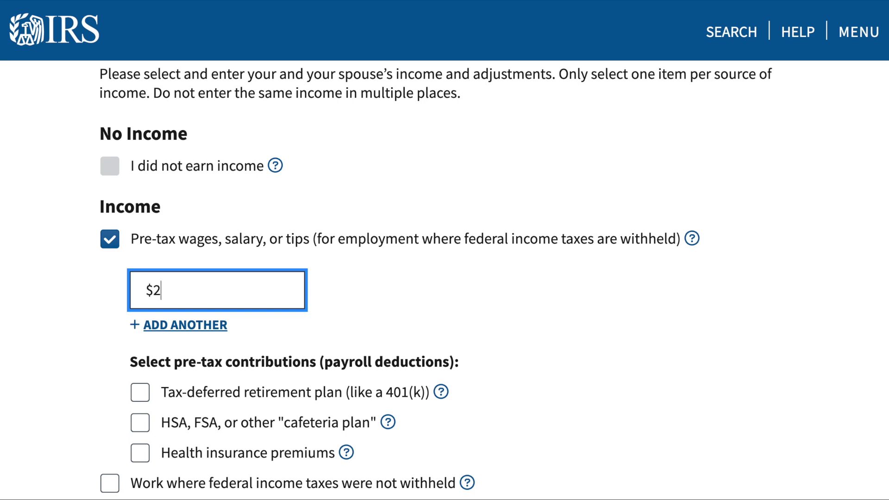
text(5,000)
Examine the payroll deduction, other income and adjustment options, and the estimated AGI below them.
scroll(461, 279, down, 3)
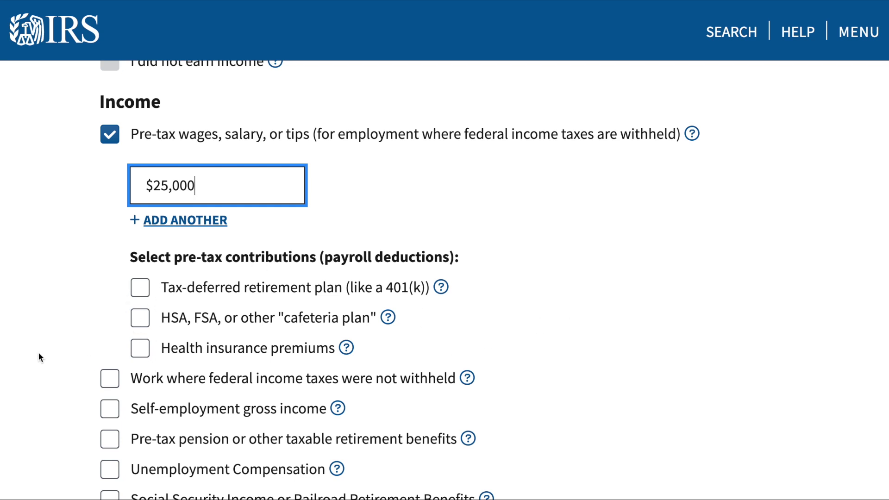
scroll(39, 356, down, 2)
scroll(39, 356, down, 1)
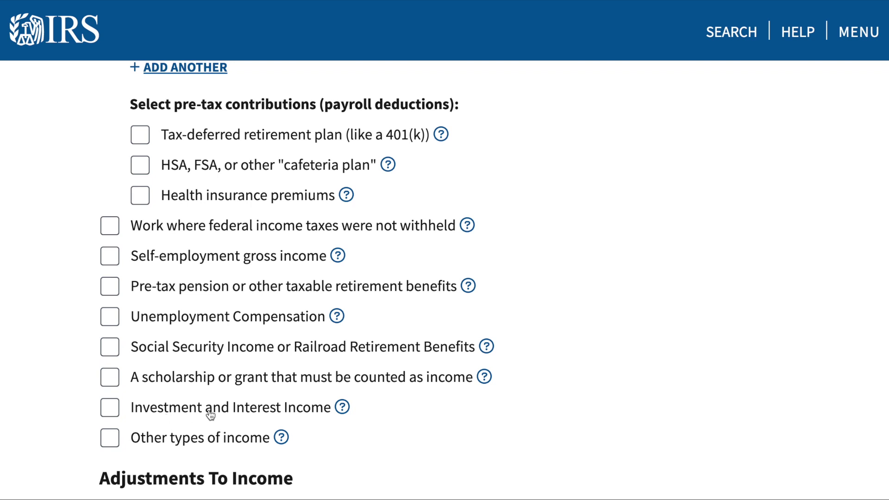
scroll(85, 438, down, 3)
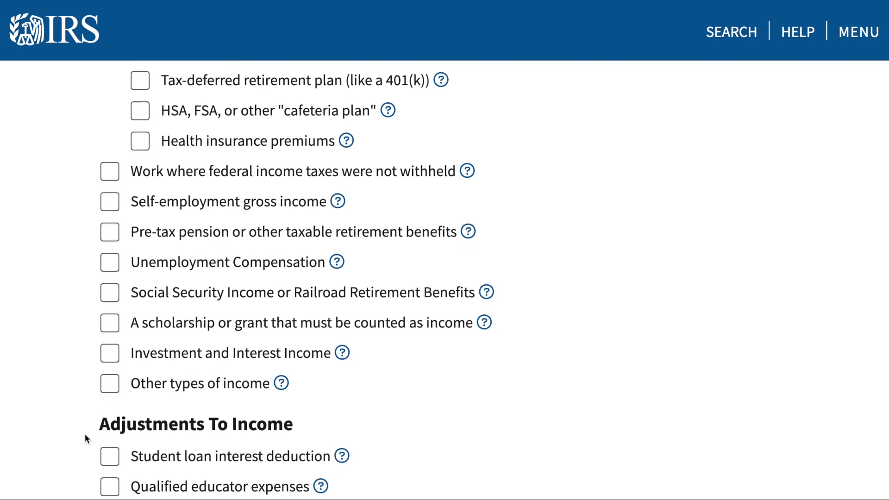
scroll(85, 438, down, 5)
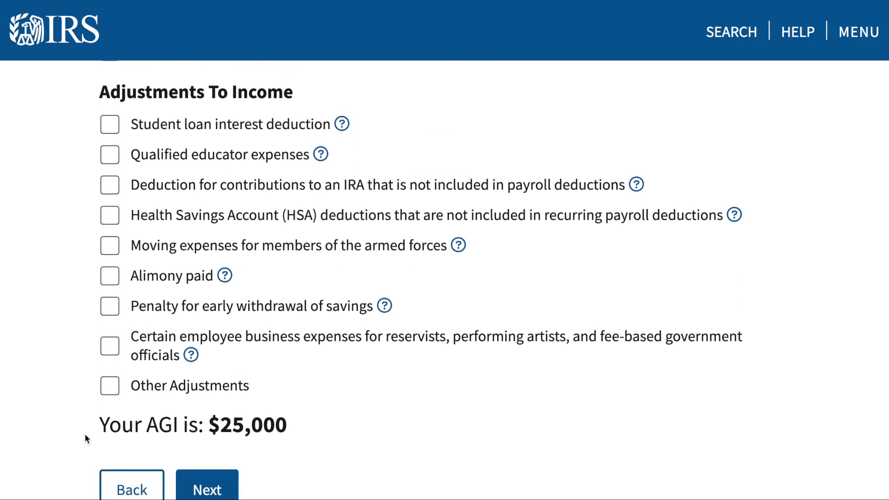
scroll(85, 436, down, 1)
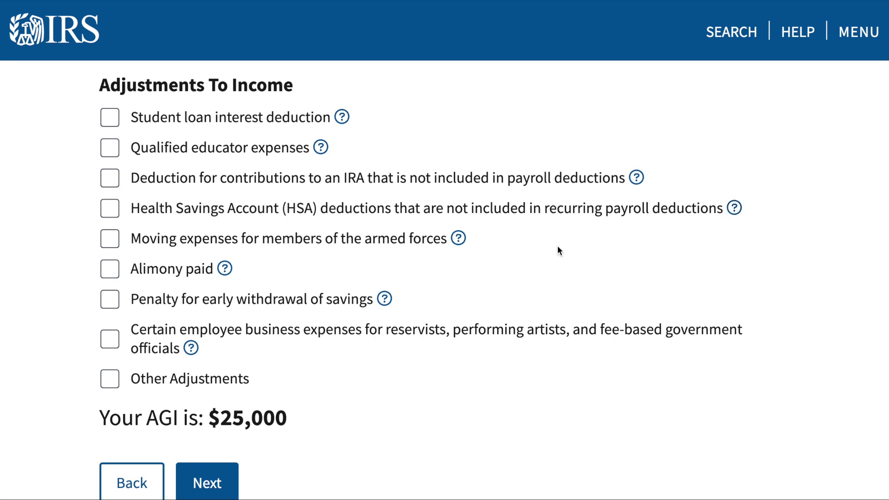
scroll(557, 250, down, 2)
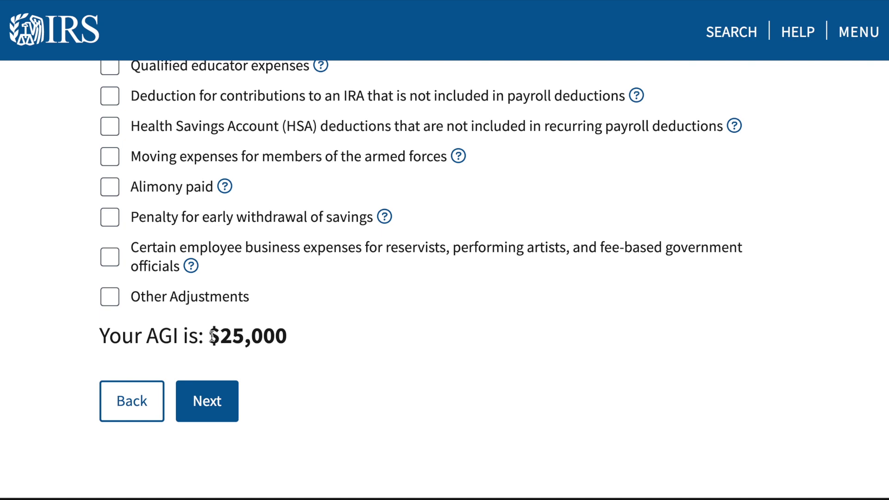
drag(212, 336, 285, 335)
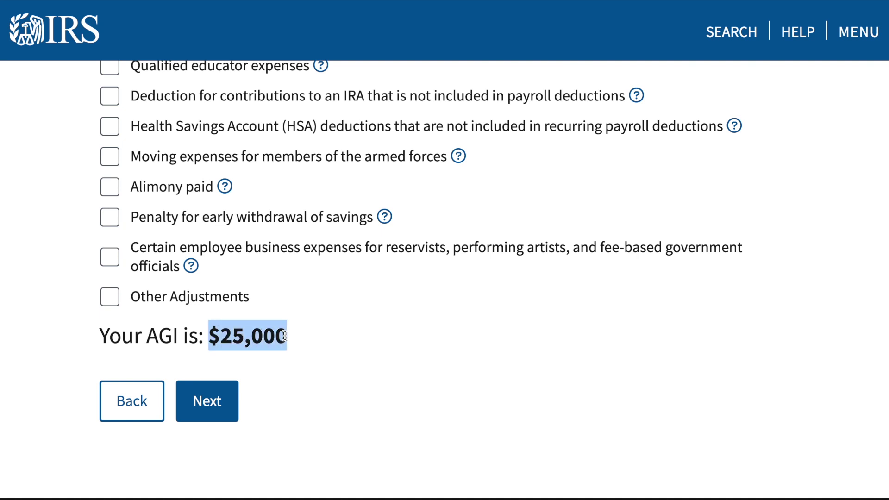
Add a tax-deferred retirement plan contribution of $1,000 to the pre-tax payroll deductions.
scroll(285, 336, up, 15)
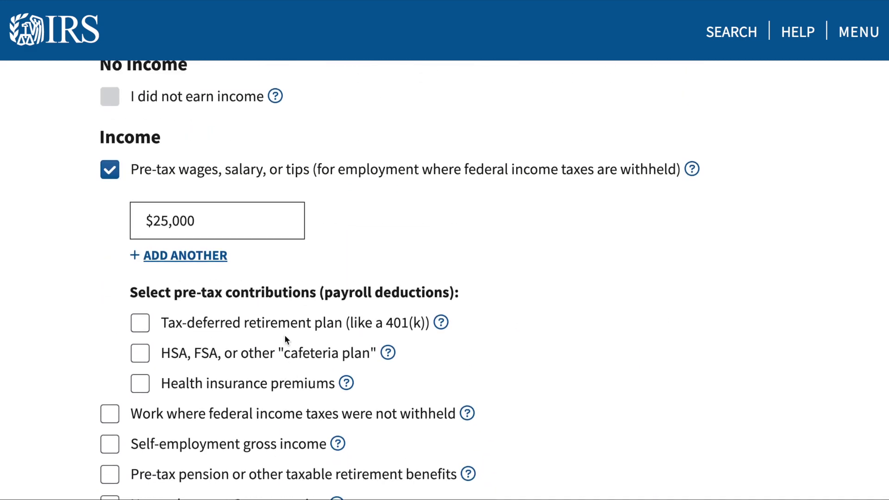
scroll(284, 335, down, 1)
click(140, 280)
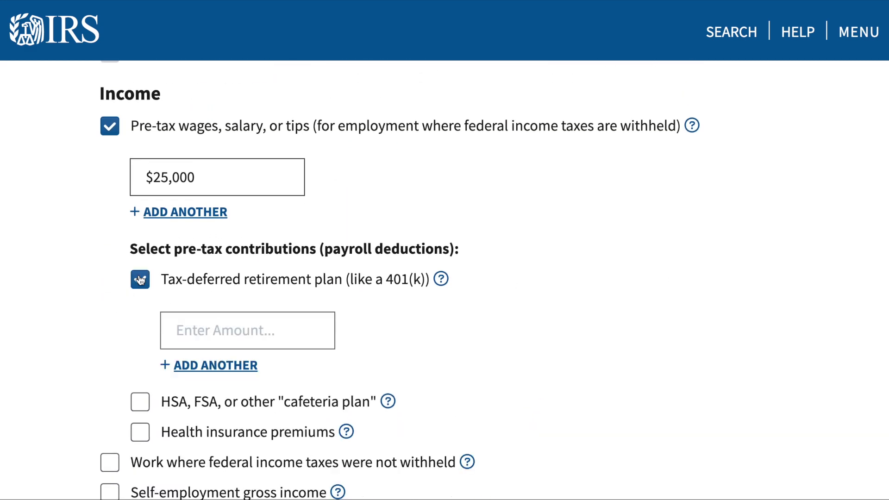
click(220, 323)
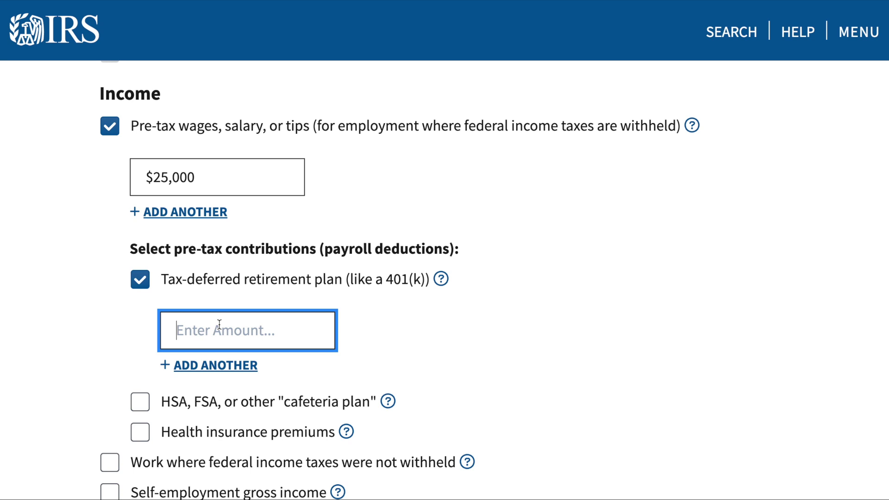
text(1,000)
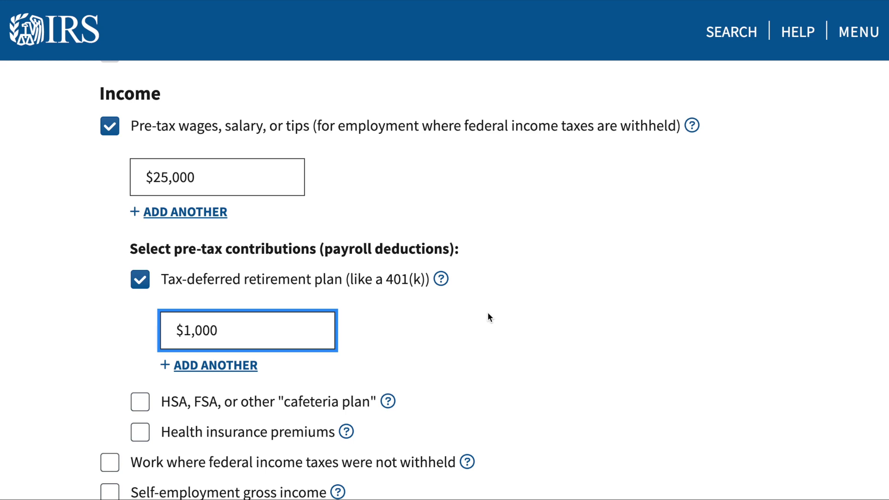
scroll(487, 312, down, 2)
key(Tab)
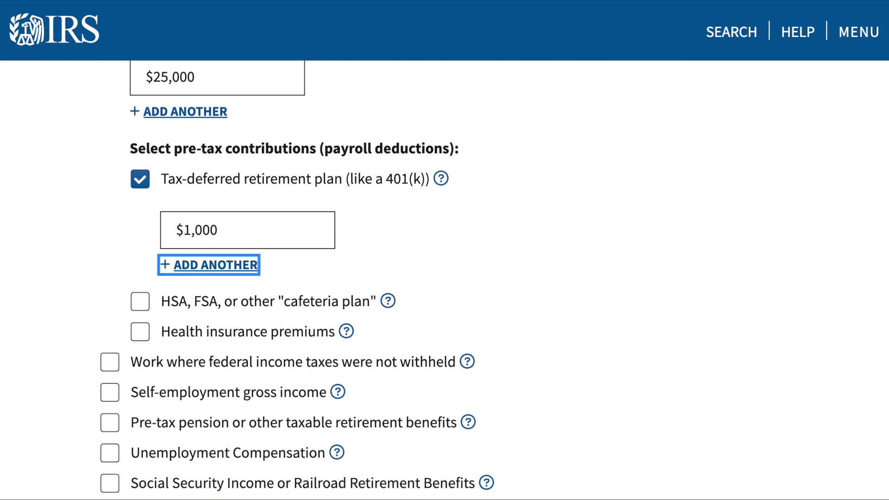
Check the recalculated AGI and continue to the Earned Income Tax Credit section.
scroll(238, 318, down, 12)
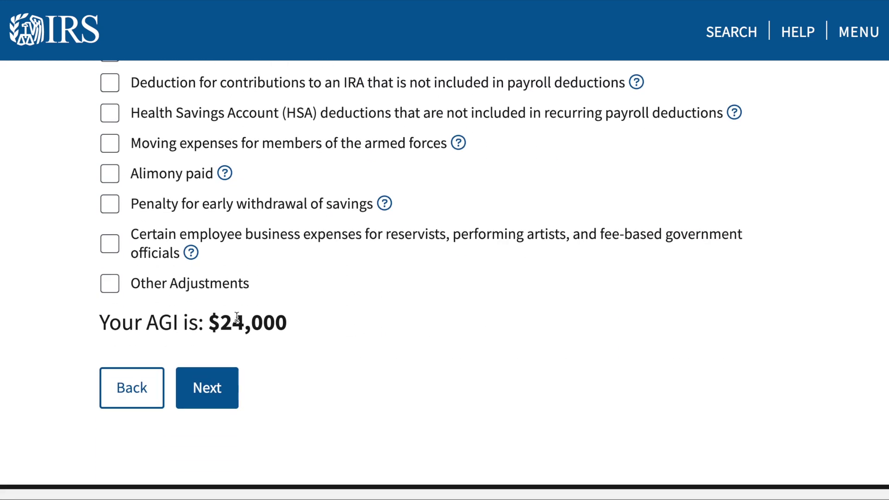
drag(209, 322, 285, 321)
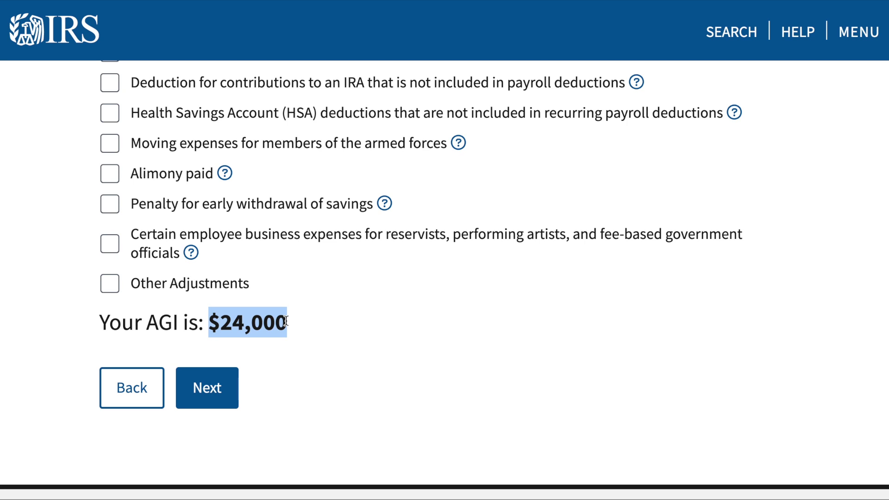
click(214, 386)
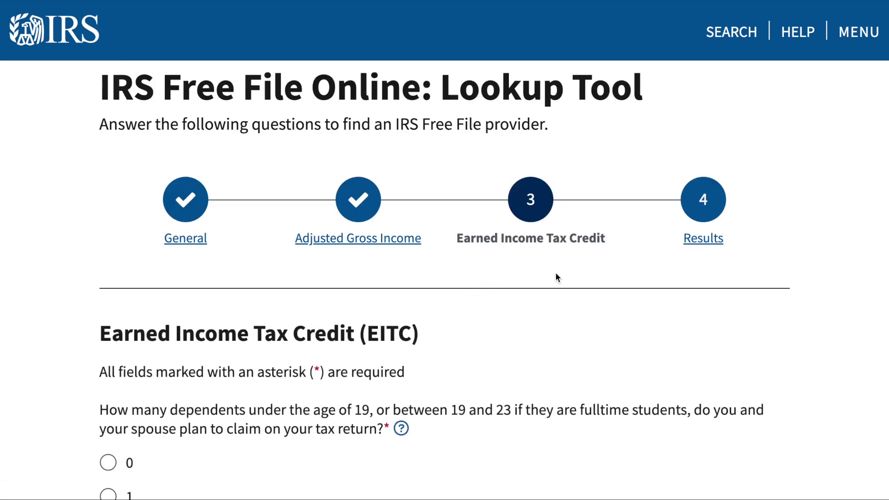
Choose 1 as the number of dependents claimed on the tax return.
scroll(495, 343, down, 3)
scroll(494, 338, down, 3)
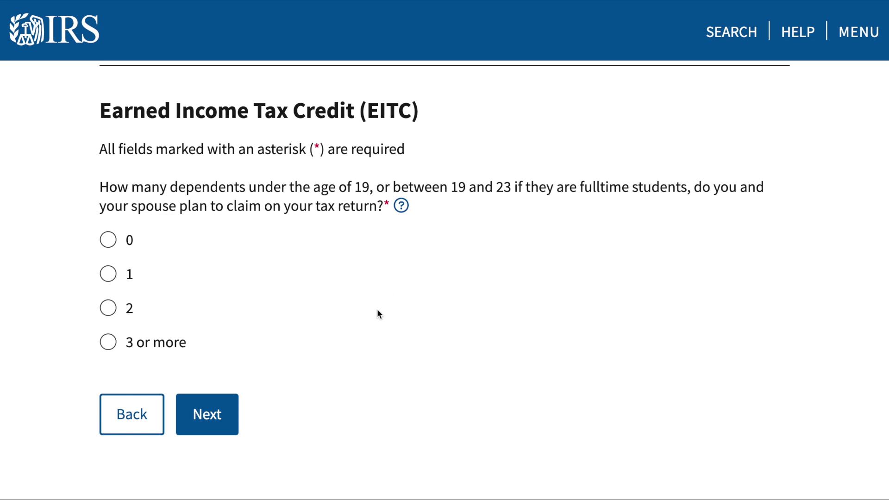
scroll(377, 310, down, 1)
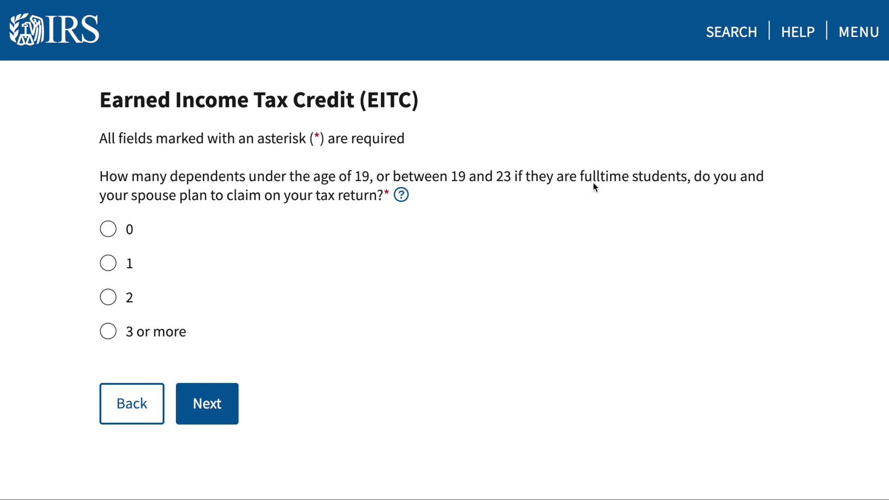
drag(591, 176, 604, 194)
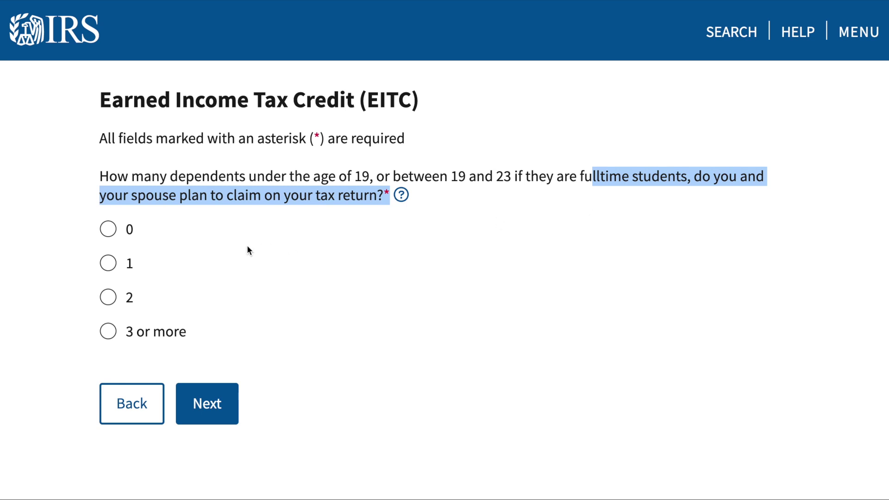
click(109, 263)
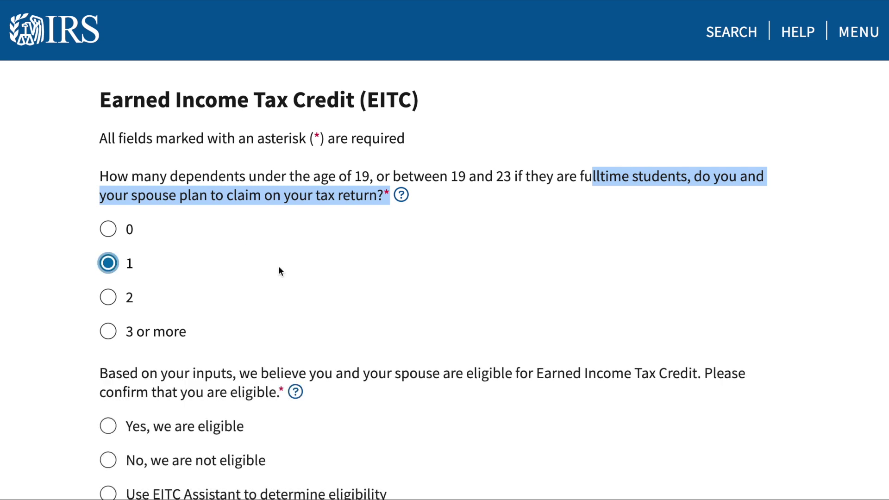
Confirm eligibility for the Earned Income Tax Credit with "Yes, we are eligible" and proceed to the results.
scroll(289, 284, down, 3)
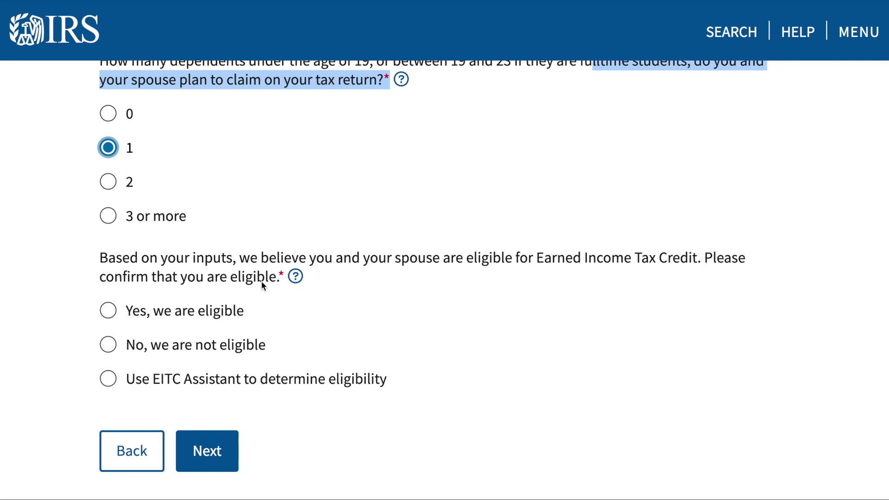
click(115, 311)
click(201, 454)
Review the information summary and examine the TaxAct offer's AGI and age requirements.
scroll(218, 407, down, 6)
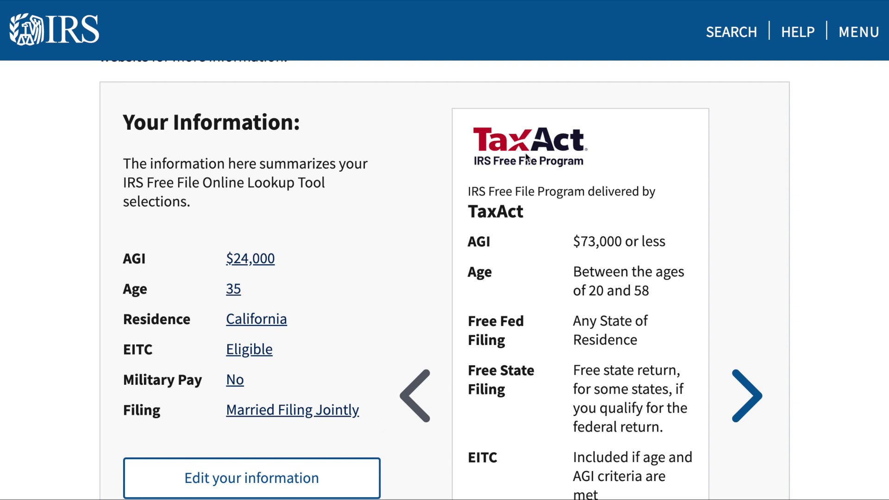
scroll(705, 282, down, 5)
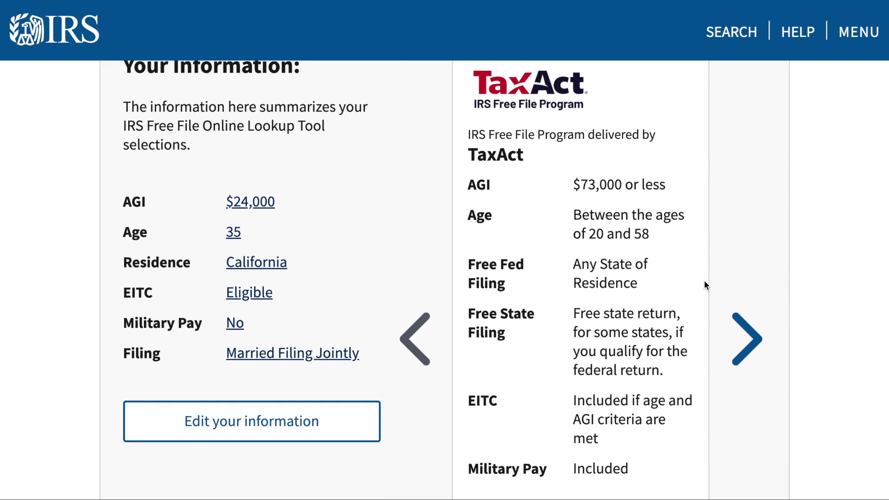
scroll(704, 280, up, 5)
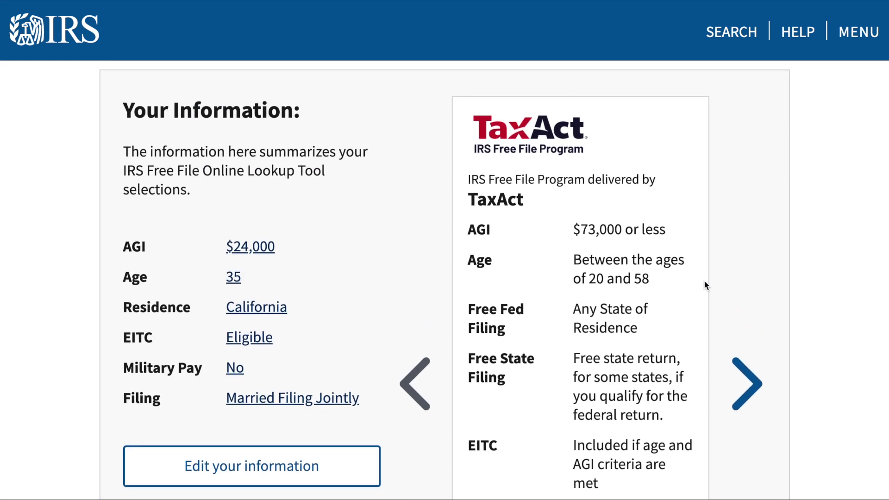
key(ctrl+minus)
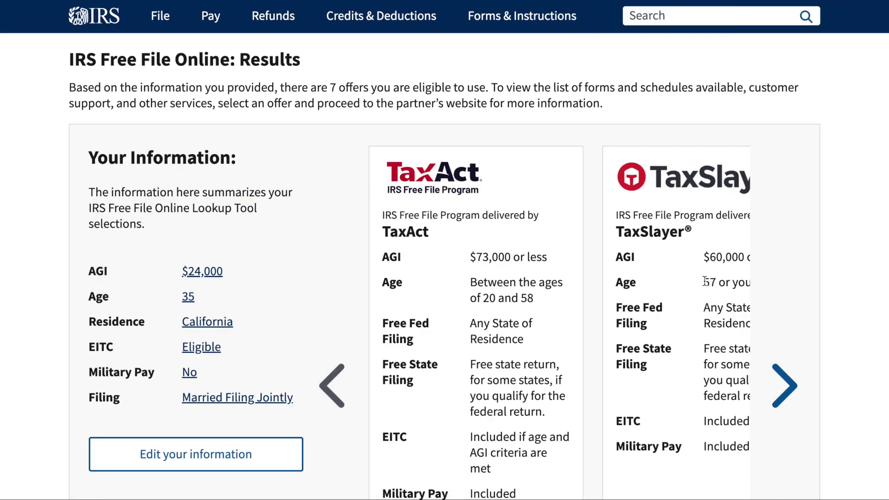
drag(430, 214, 536, 215)
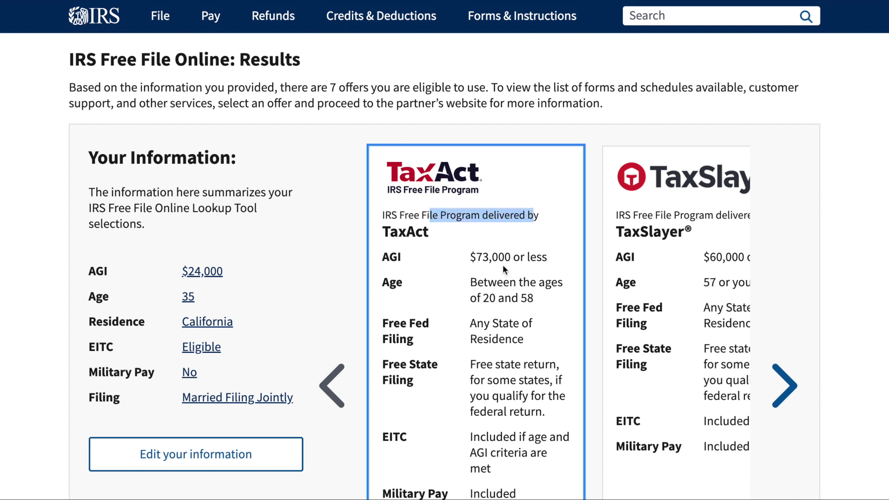
drag(477, 257, 546, 259)
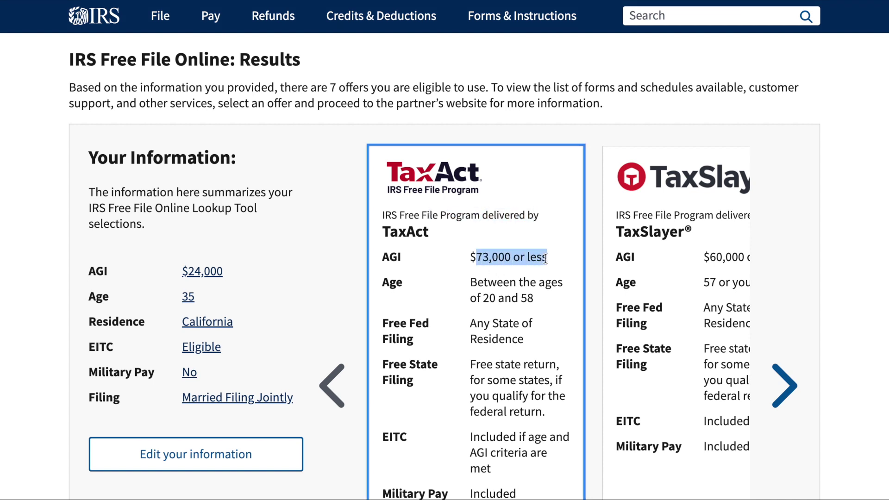
click(473, 283)
drag(472, 283, 572, 293)
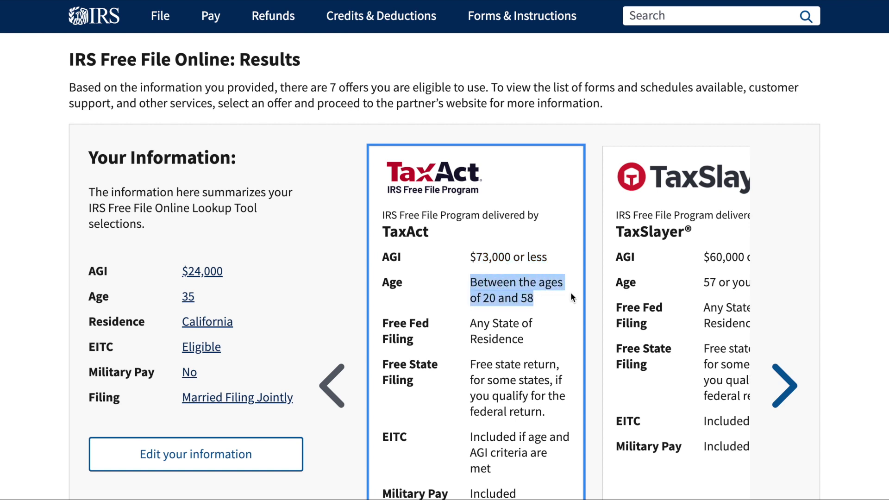
Browse the eligible Free File offers from TaxAct through to the last one, FreeTaxUSA.
click(795, 405)
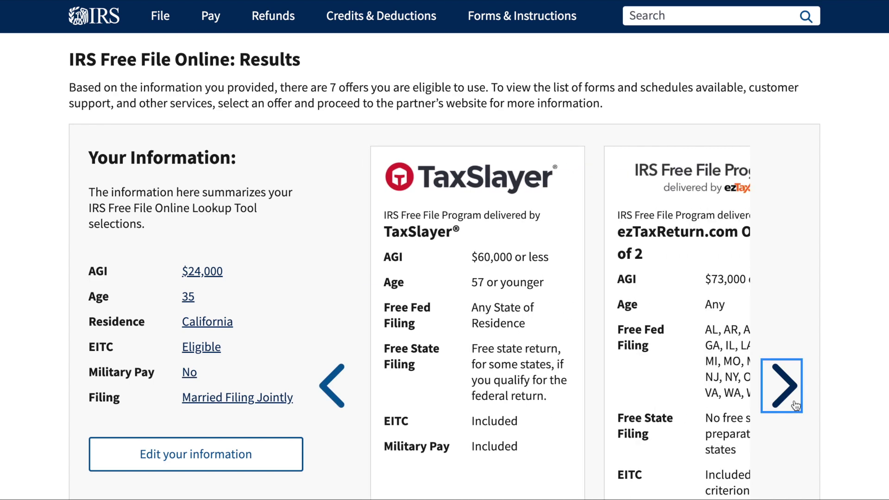
click(795, 405)
click(795, 405)
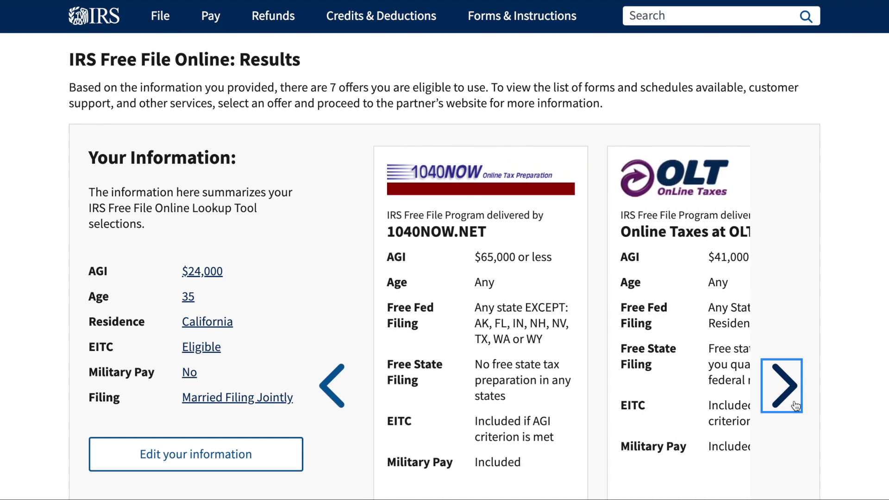
click(795, 405)
click(795, 405)
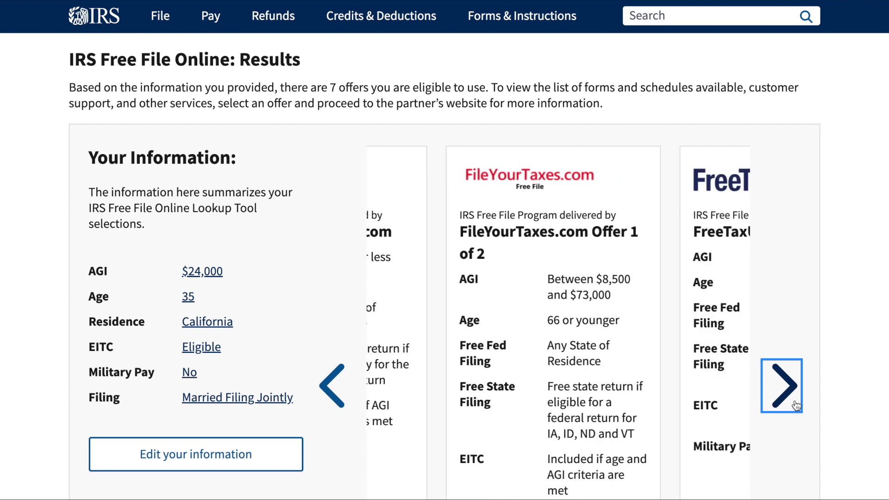
click(795, 405)
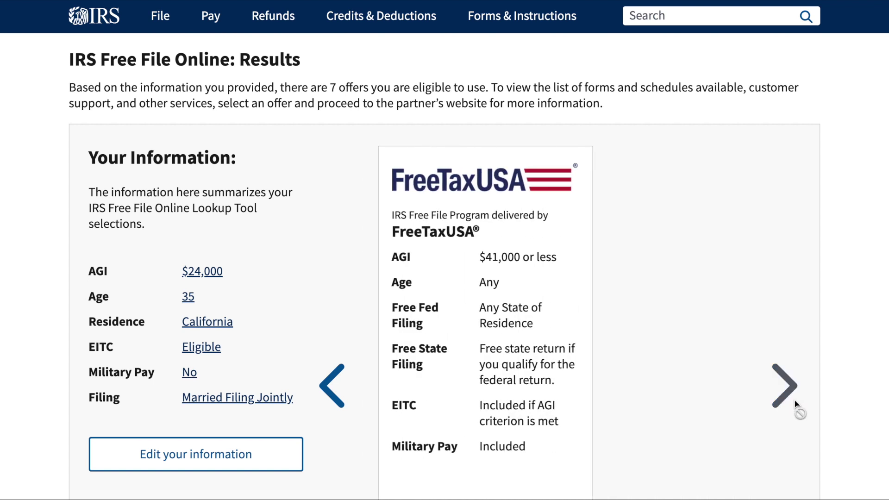
Go back through the eligible offers to the first one, TaxAct.
click(341, 392)
click(341, 392)
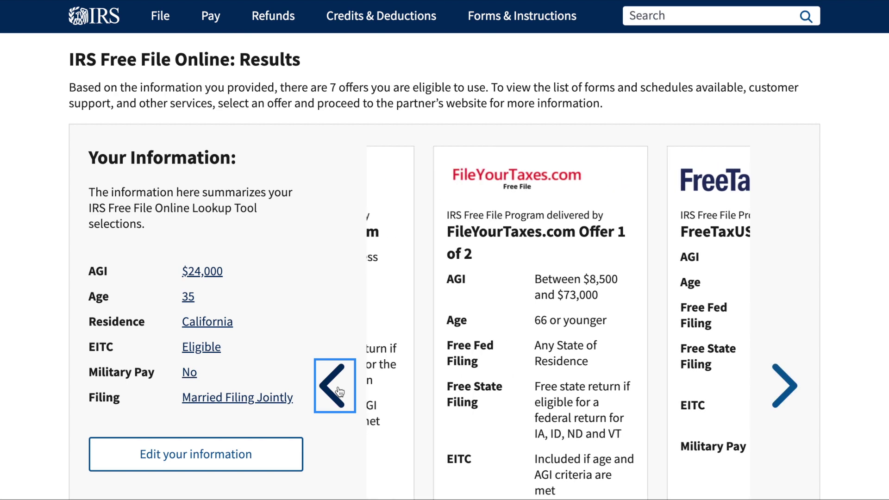
click(339, 392)
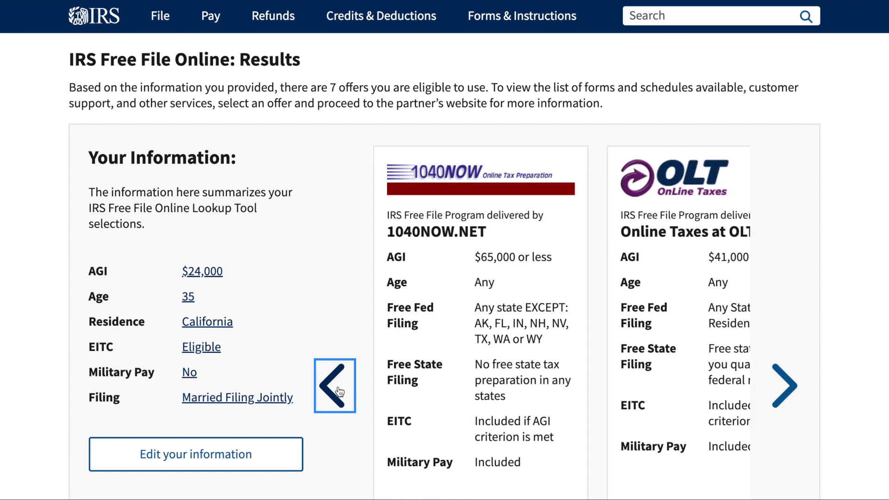
click(340, 392)
click(339, 391)
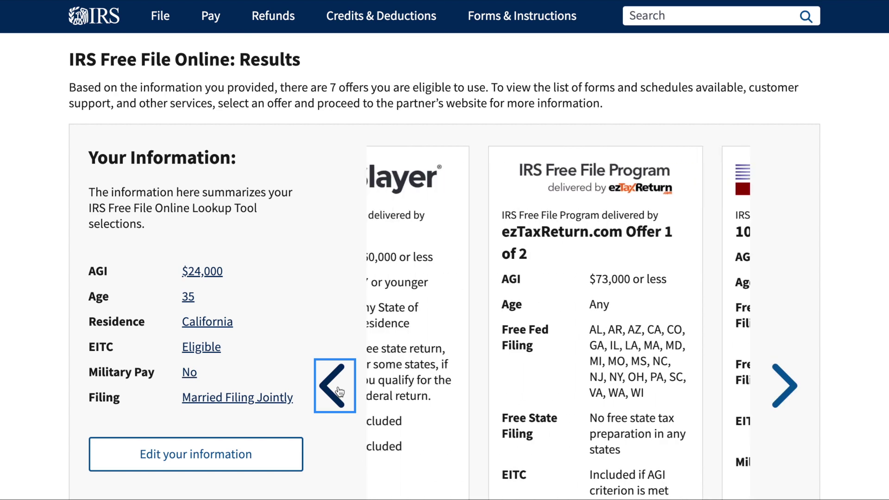
click(340, 392)
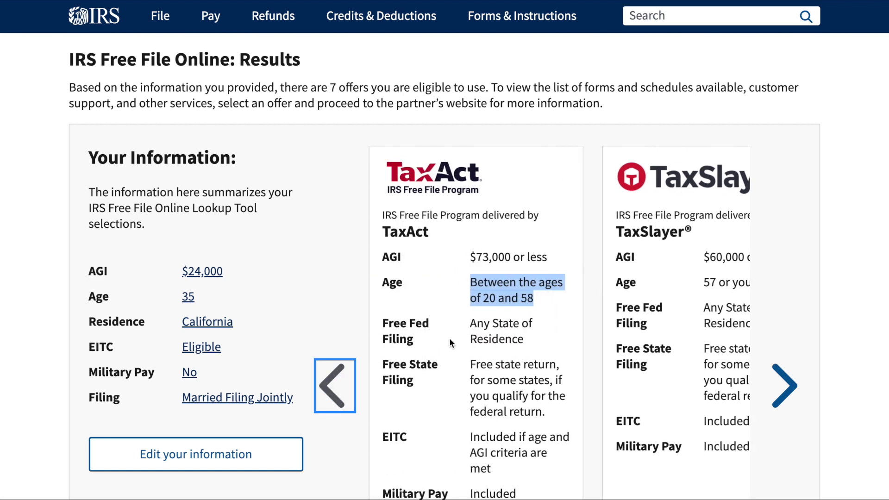
Examine the TaxAct offer's federal filing, state filing, EITC and military pay criteria.
scroll(510, 326, down, 3)
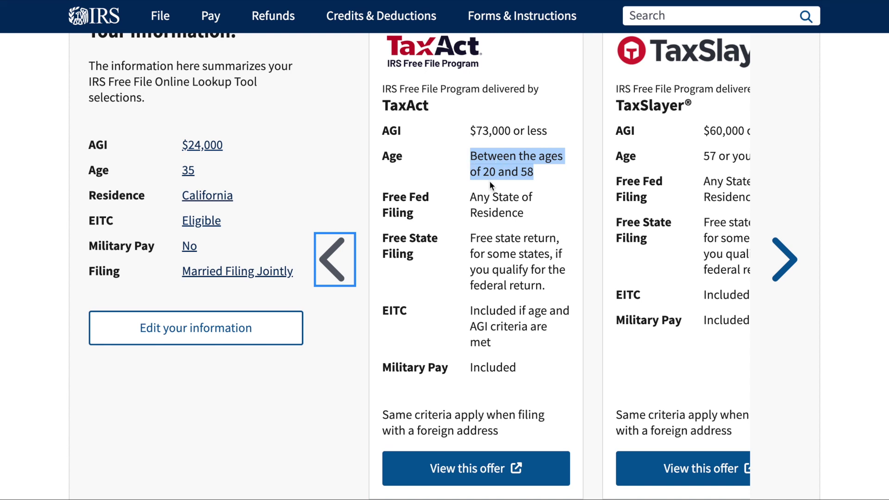
click(472, 200)
drag(472, 201, 526, 220)
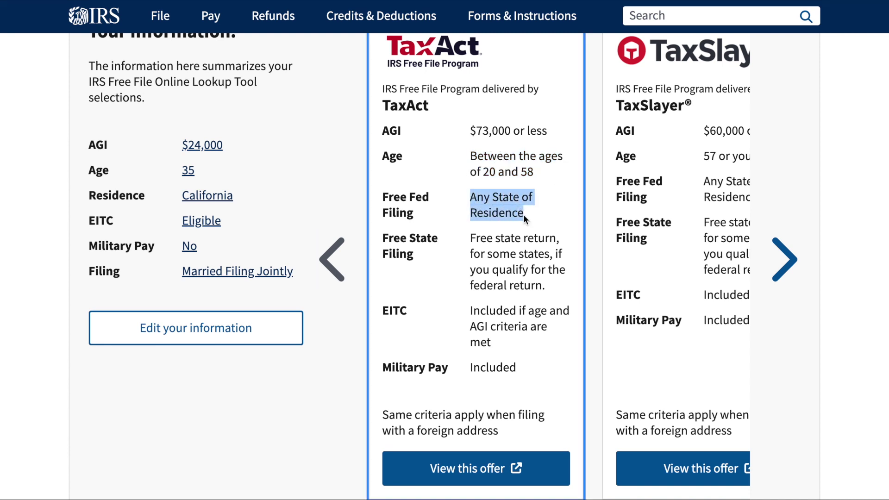
triple_click(501, 238)
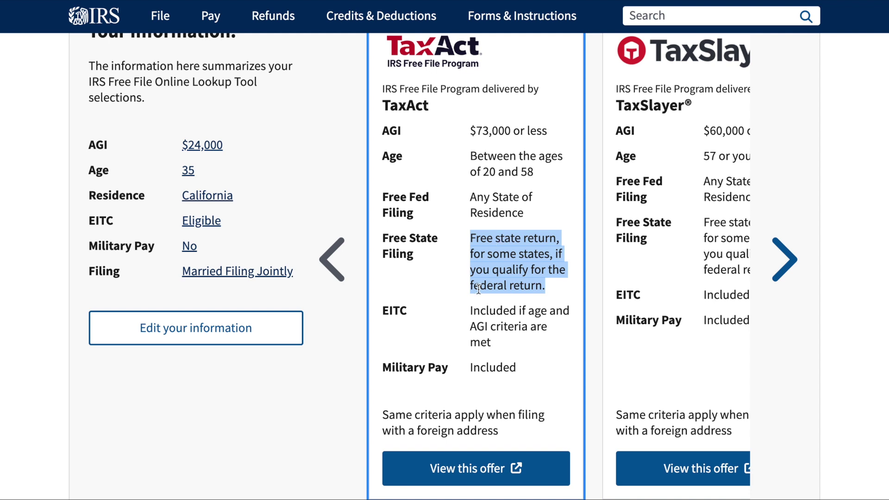
drag(472, 312, 539, 340)
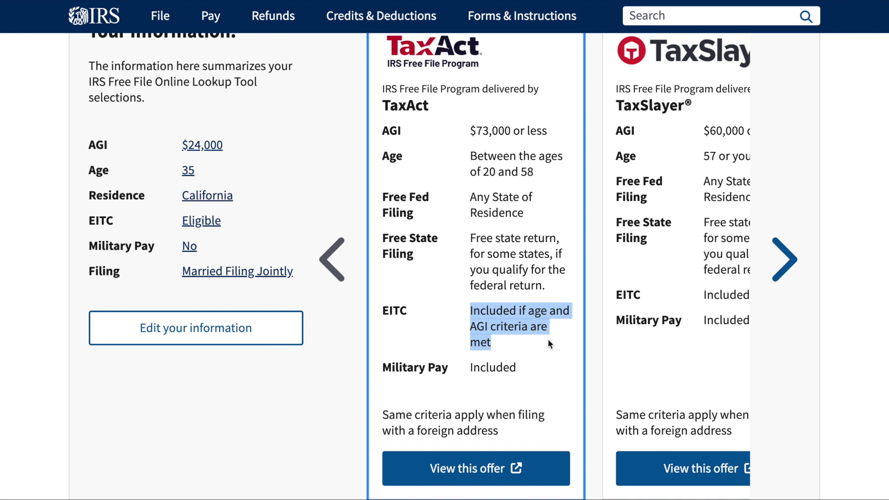
double_click(504, 369)
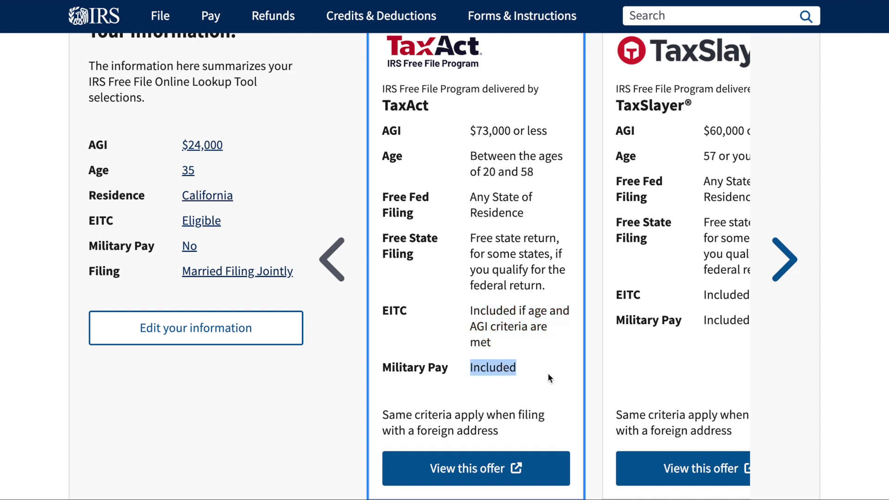
Open the TaxAct offer and review the age and adjusted gross income qualifications on its Free File page.
scroll(549, 377, down, 1)
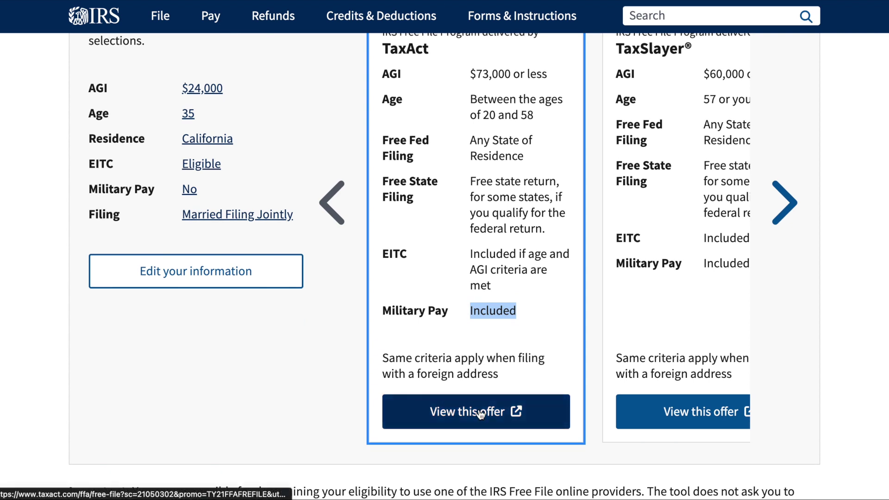
click(494, 417)
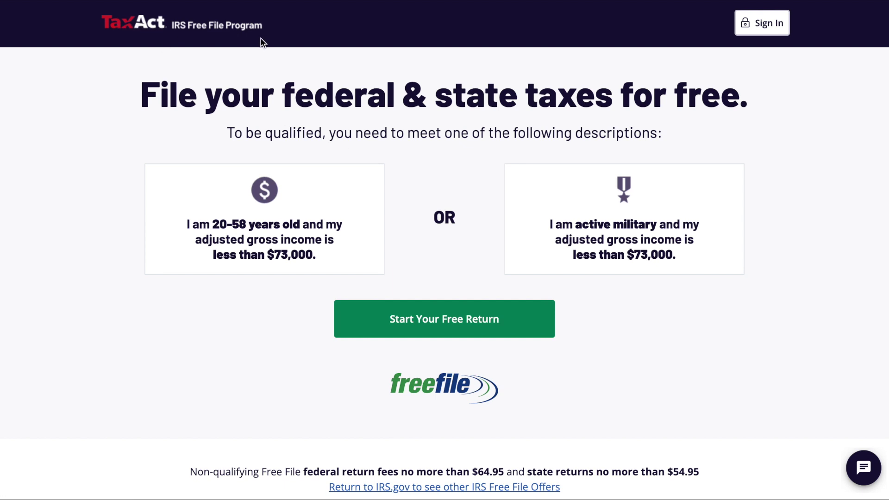
triple_click(234, 100)
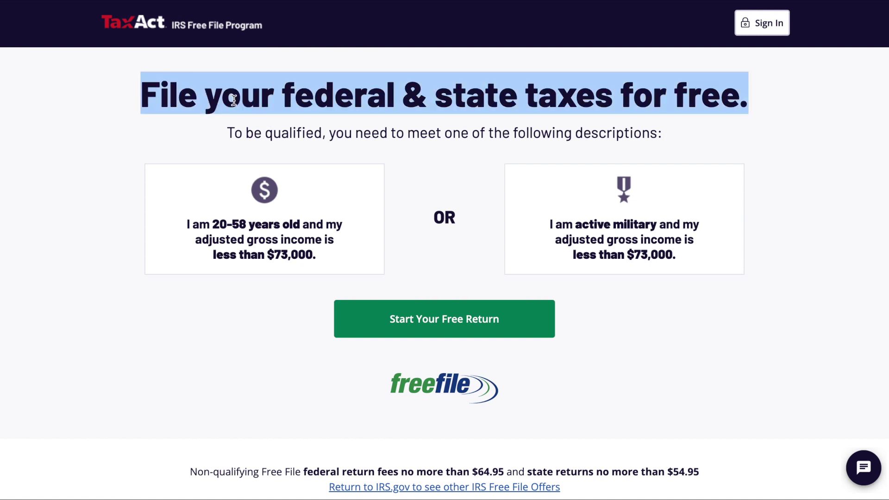
triple_click(237, 134)
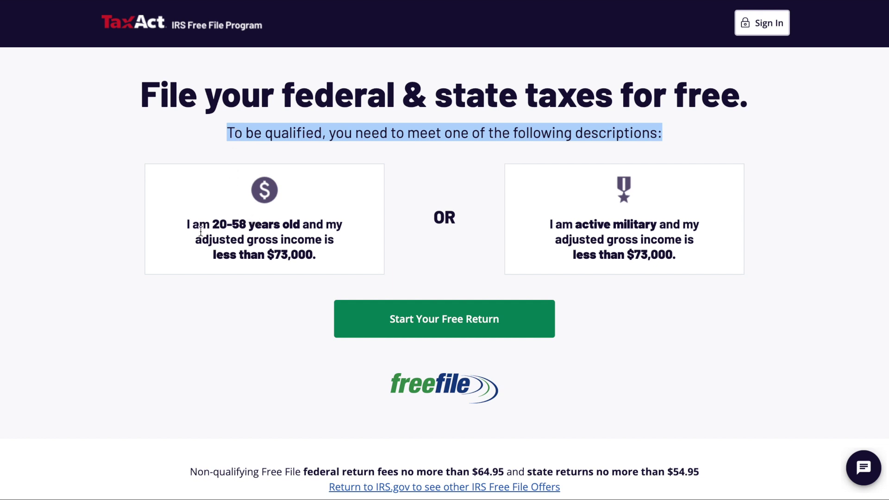
drag(216, 223, 301, 224)
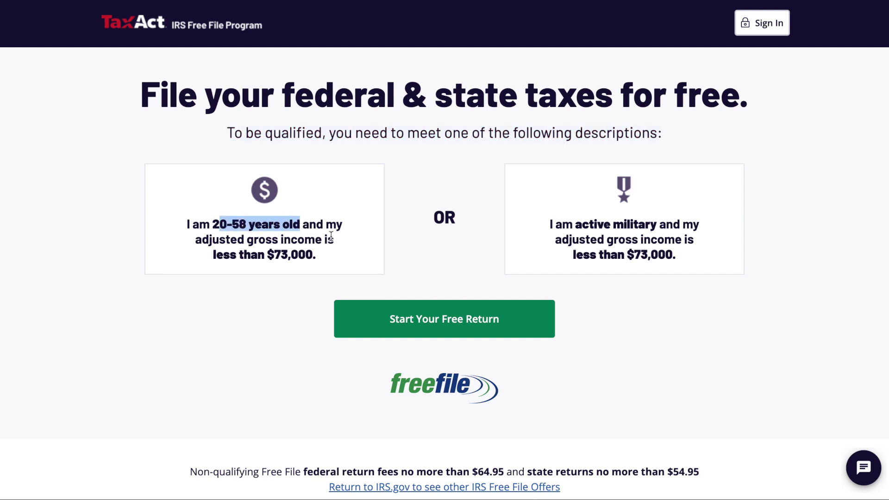
triple_click(324, 258)
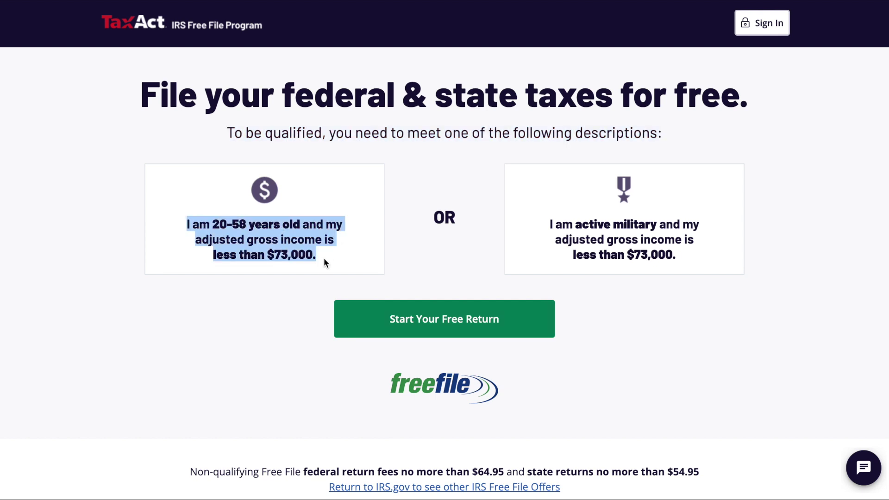
click(462, 267)
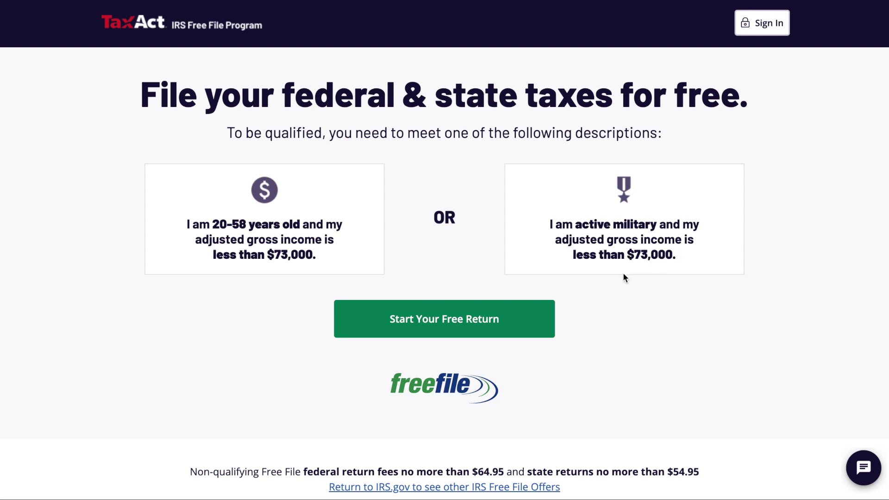
Start the free return with TaxAct and look over the fields and agreement on the account creation form.
click(465, 326)
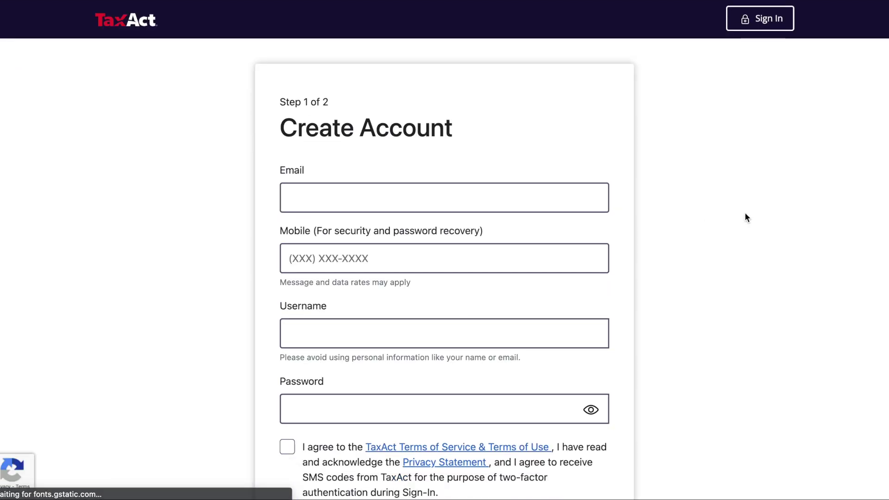
scroll(745, 214, down, 2)
scroll(746, 216, up, 2)
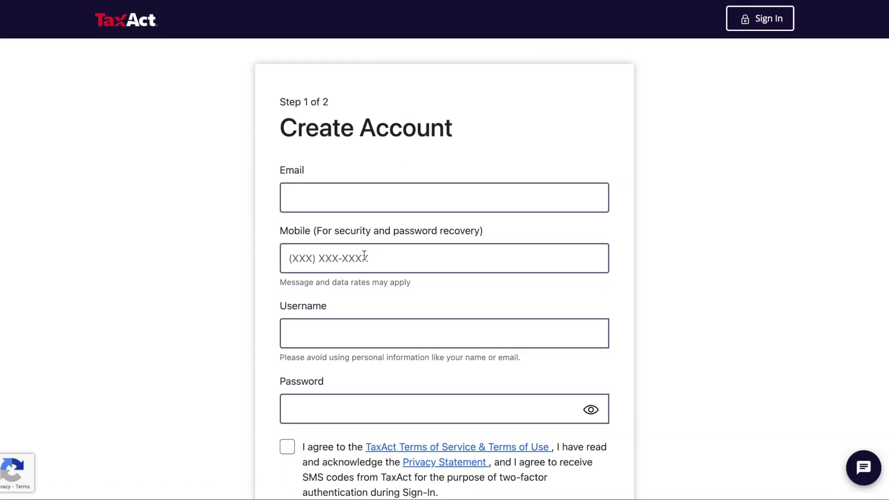
scroll(313, 398, down, 5)
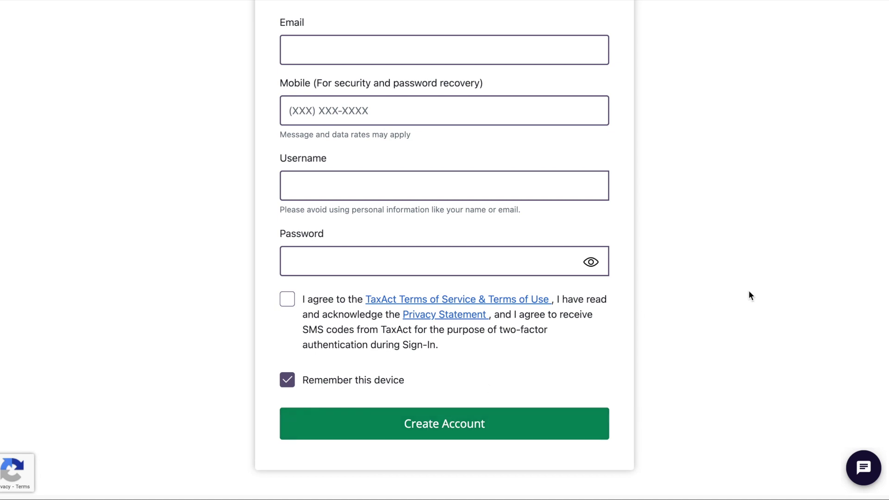
scroll(749, 296, up, 4)
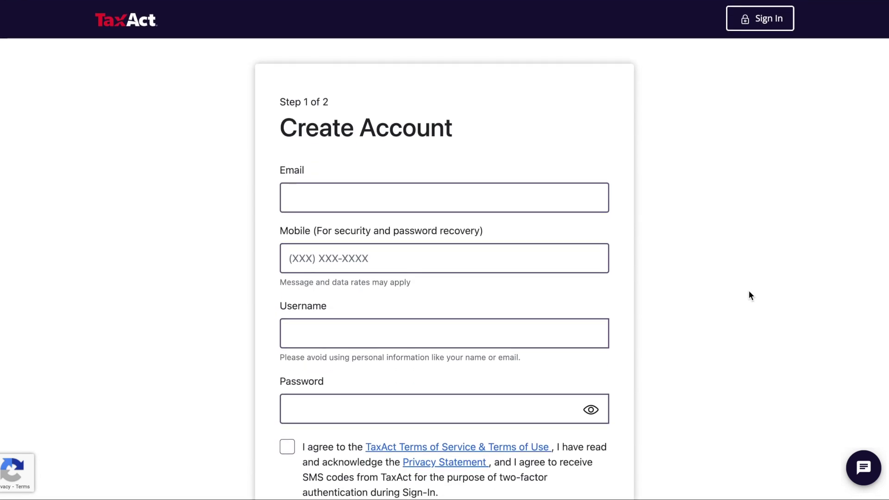